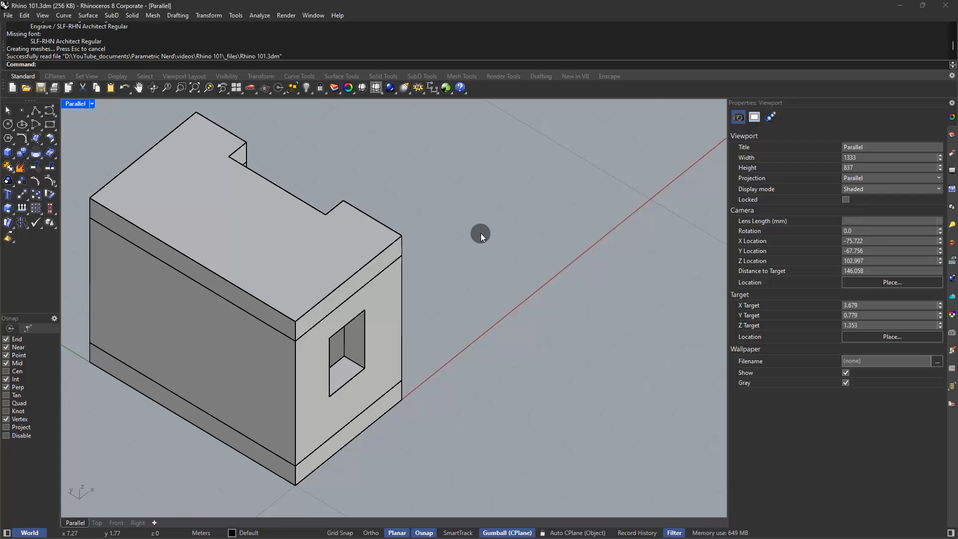
Draw a single straight line in the empty area beside the building block using the Line command.
{"action": "type", "text": "line"}
{"action": "key", "text": "Return"}
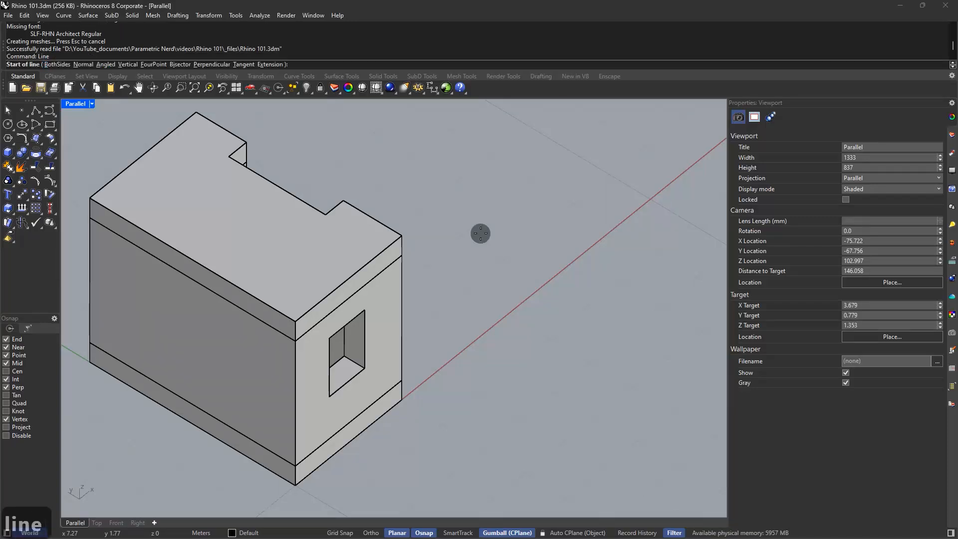
{"action": "left_click", "coordinate": [451, 267]}
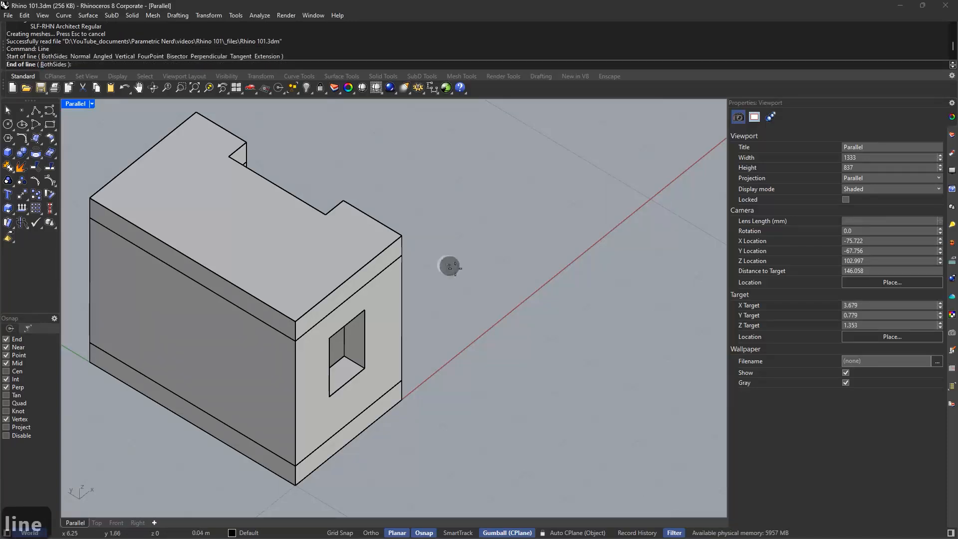
{"action": "left_click", "coordinate": [498, 296]}
{"action": "scroll", "coordinate": [449, 274], "scroll_direction": "up", "scroll_amount": 5}
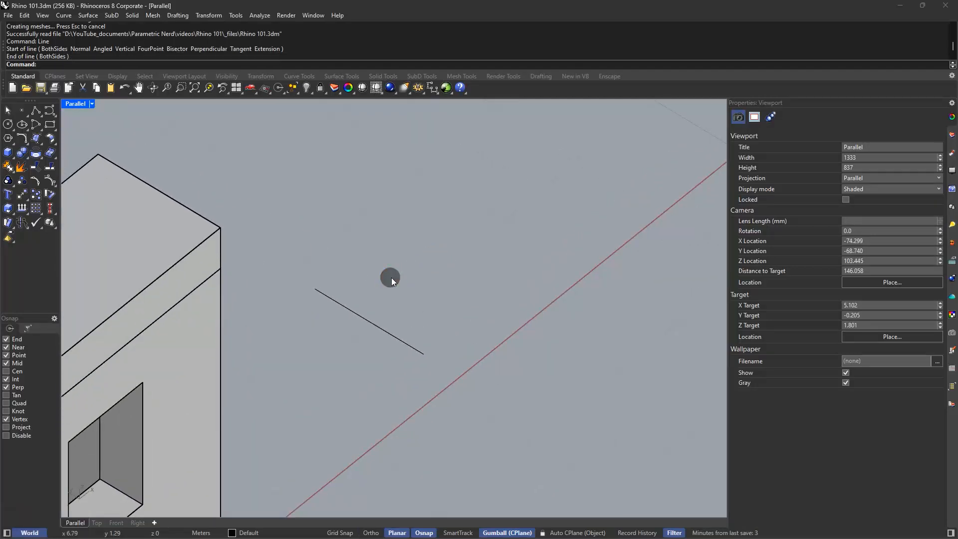
Draw two more single lines end to end, starting from the first line's free end.
{"action": "type", "text": "line"}
{"action": "key", "text": "Return"}
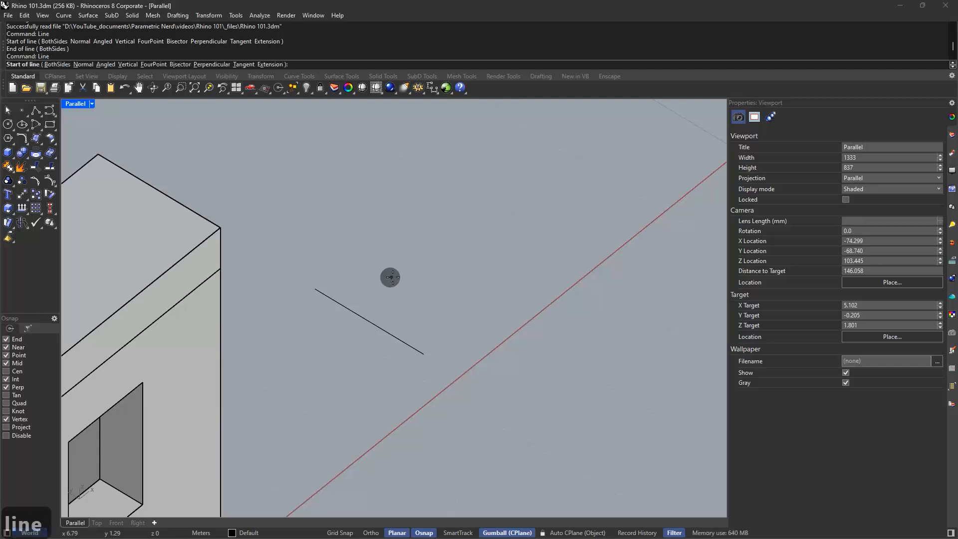
{"action": "left_click", "coordinate": [427, 352]}
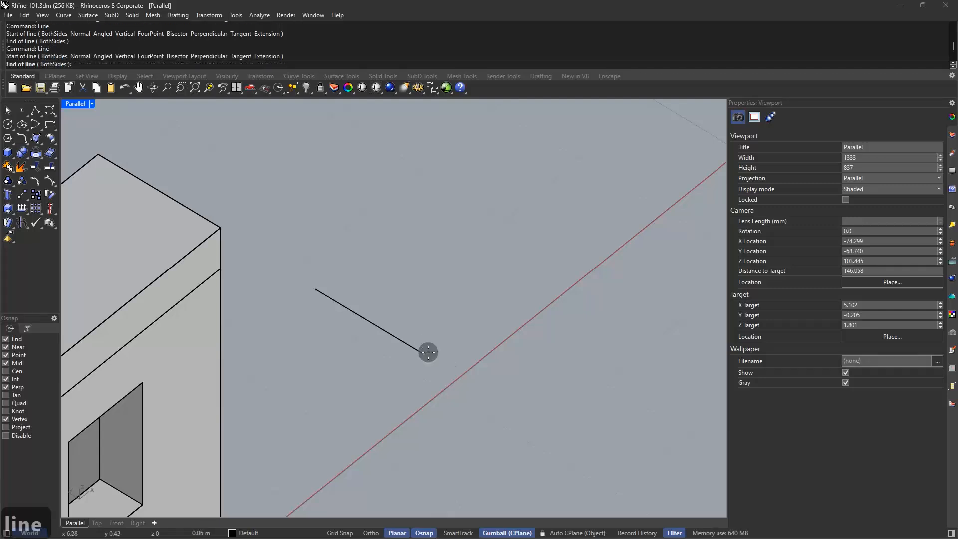
{"action": "left_click", "coordinate": [411, 249]}
{"action": "right_click", "coordinate": [433, 226]}
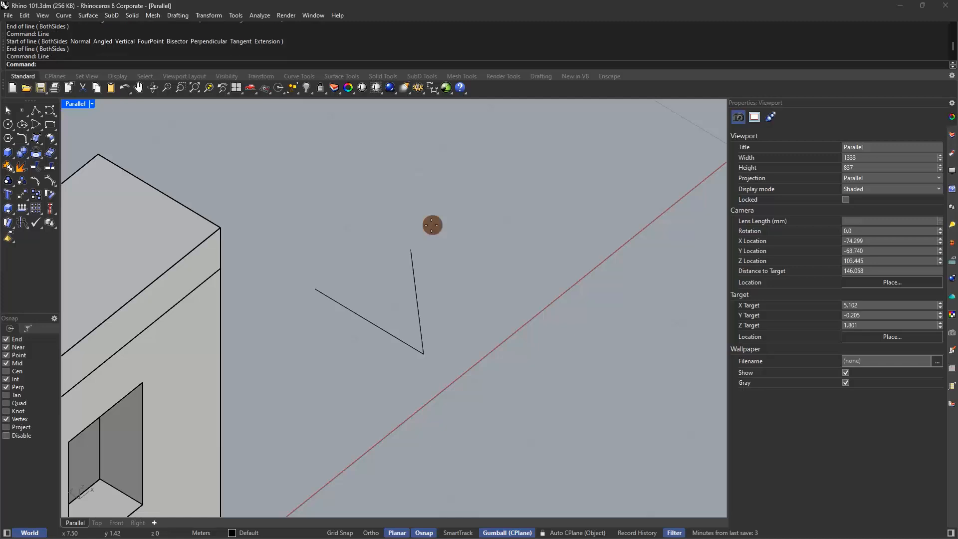
{"action": "left_click", "coordinate": [411, 249]}
{"action": "left_click", "coordinate": [346, 245]}
{"action": "right_click", "coordinate": [323, 259]}
{"action": "key", "text": "ctrl+z"}
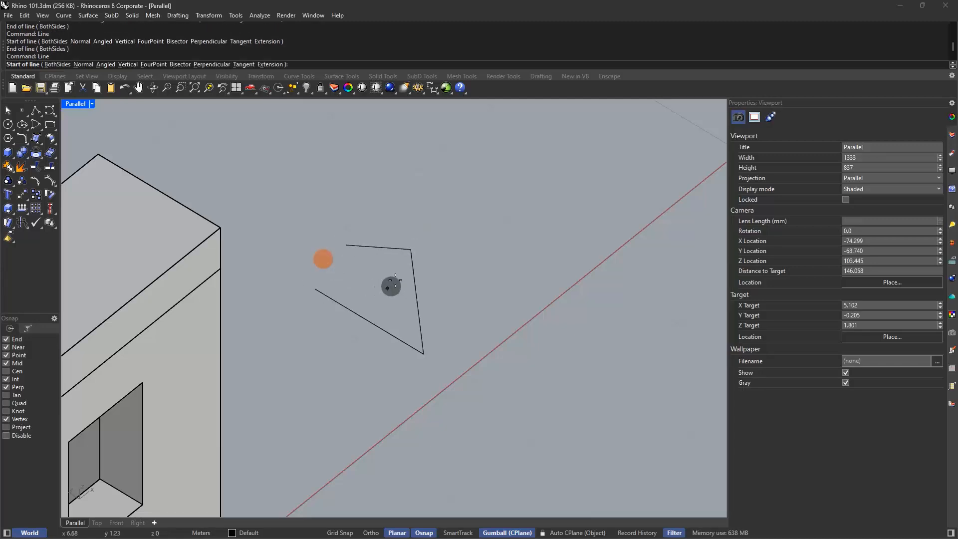
Draw an open chain of three connected segments beside the first set of lines using the Lines command.
{"action": "key", "text": "Home"}
{"action": "key", "text": "Home"}
{"action": "type", "text": "lines"}
{"action": "key", "text": "Return"}
{"action": "left_click", "coordinate": [409, 225]}
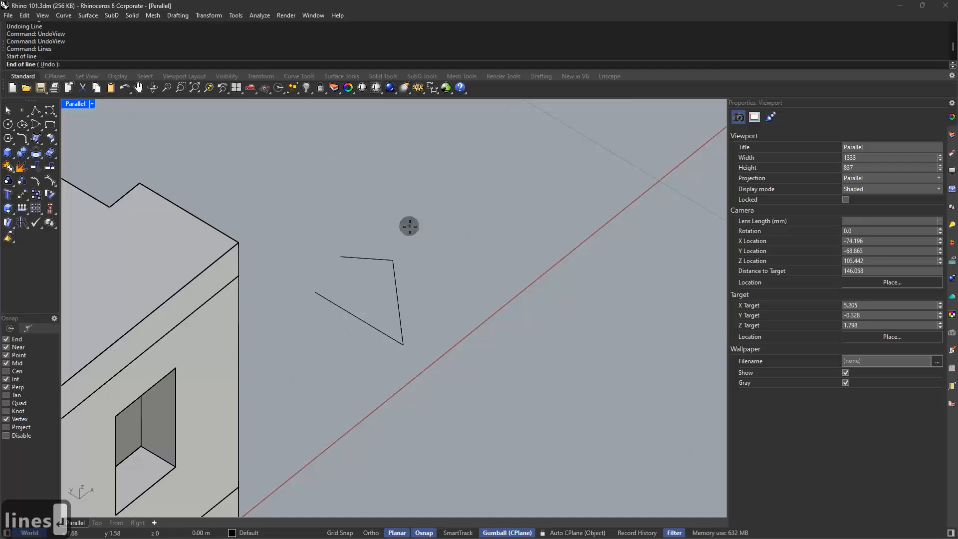
{"action": "left_click", "coordinate": [490, 274]}
{"action": "left_click", "coordinate": [528, 217]}
{"action": "left_click", "coordinate": [469, 174]}
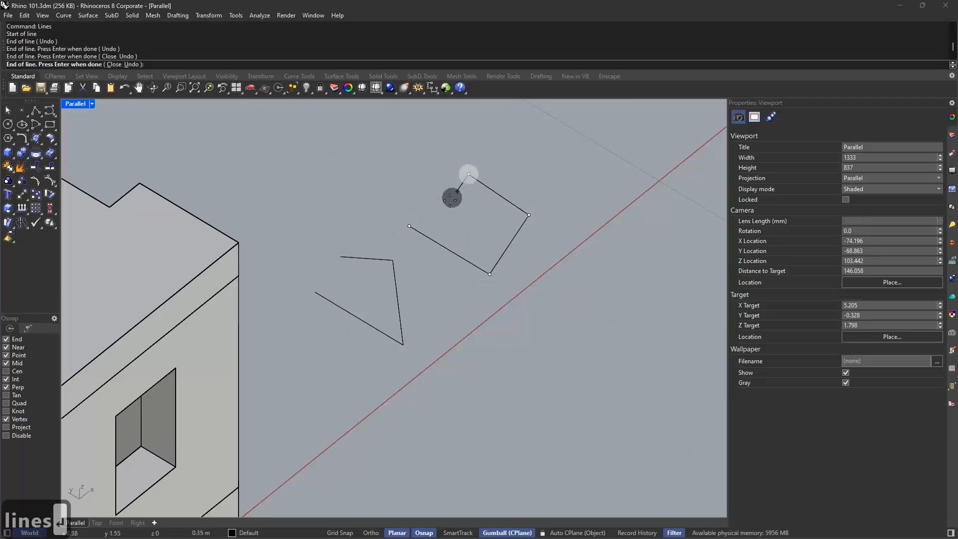
{"action": "key", "text": "Return"}
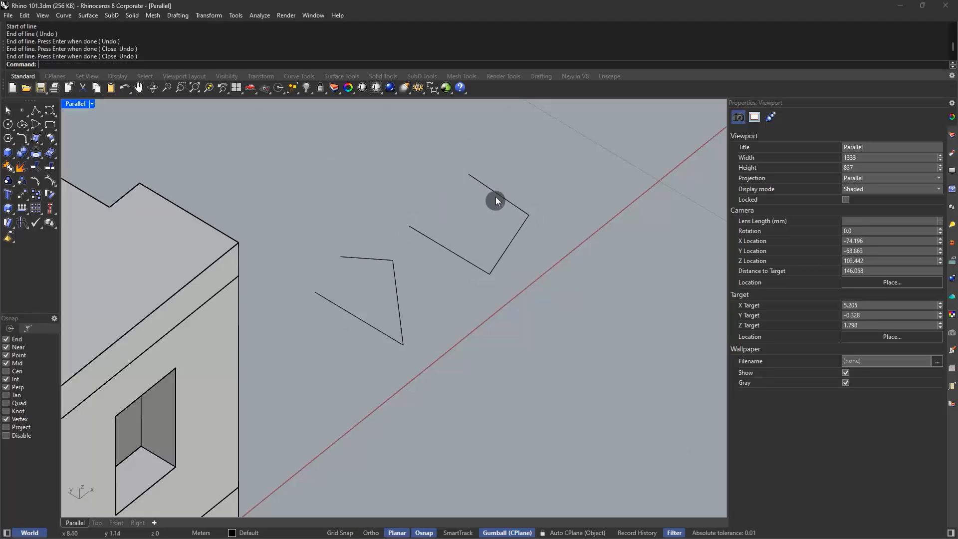
Select segments of the Lines chain individually to examine whether they are separate objects.
{"action": "left_click", "coordinate": [496, 198]}
{"action": "left_click", "coordinate": [506, 250]}
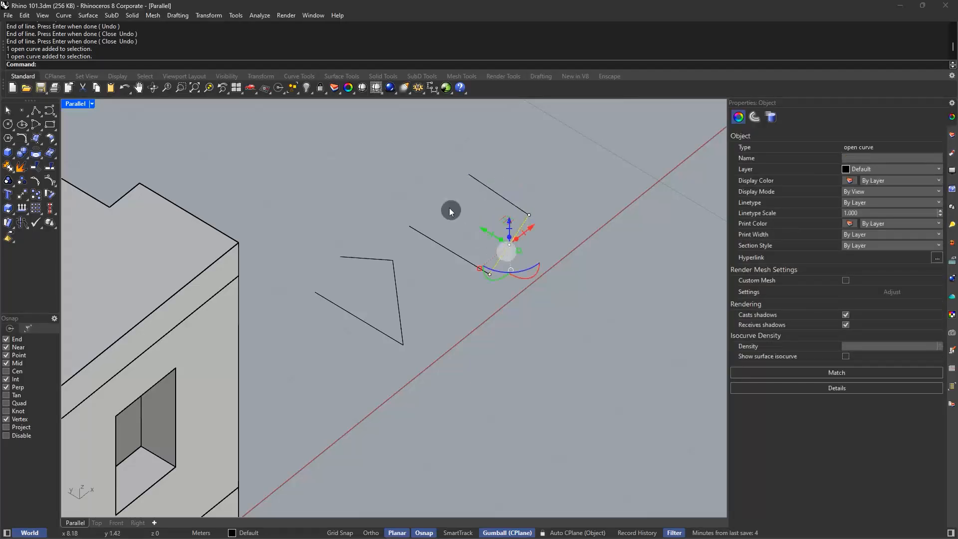
{"action": "left_click", "coordinate": [449, 207]}
Draw an open three-segment polyline beside the Lines chain.
{"action": "right_click_drag", "start_coordinate": [498, 198], "coordinate": [463, 220]}
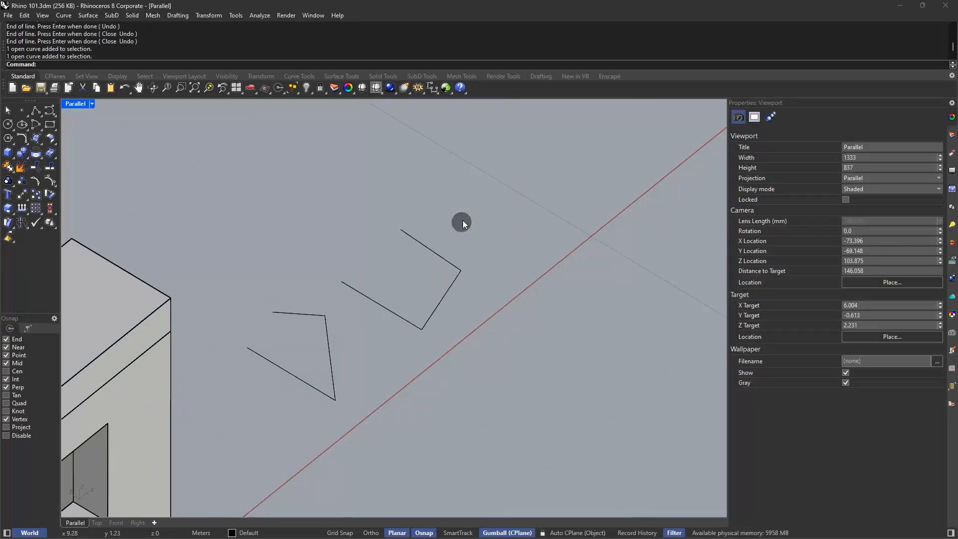
{"action": "type", "text": "poly"}
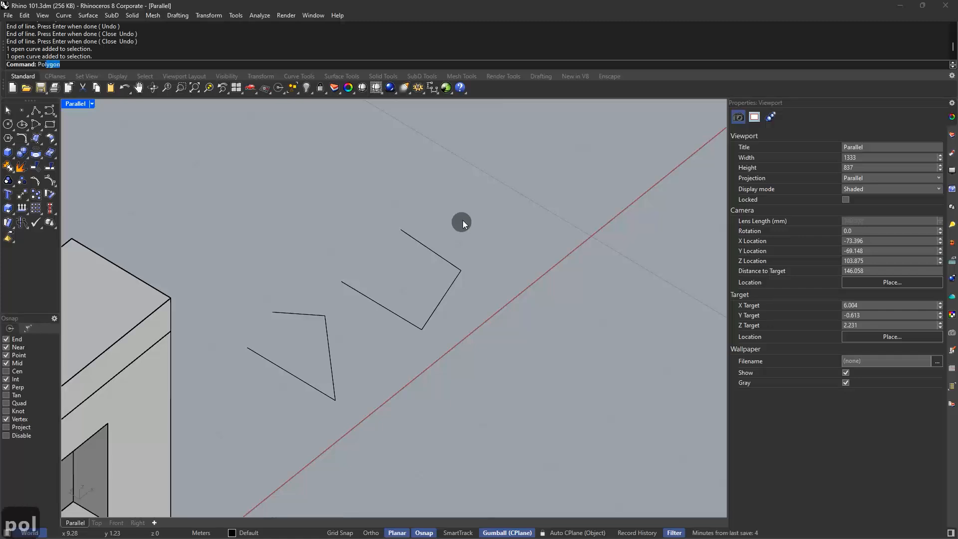
{"action": "key", "text": "Return"}
{"action": "left_click", "coordinate": [443, 208]}
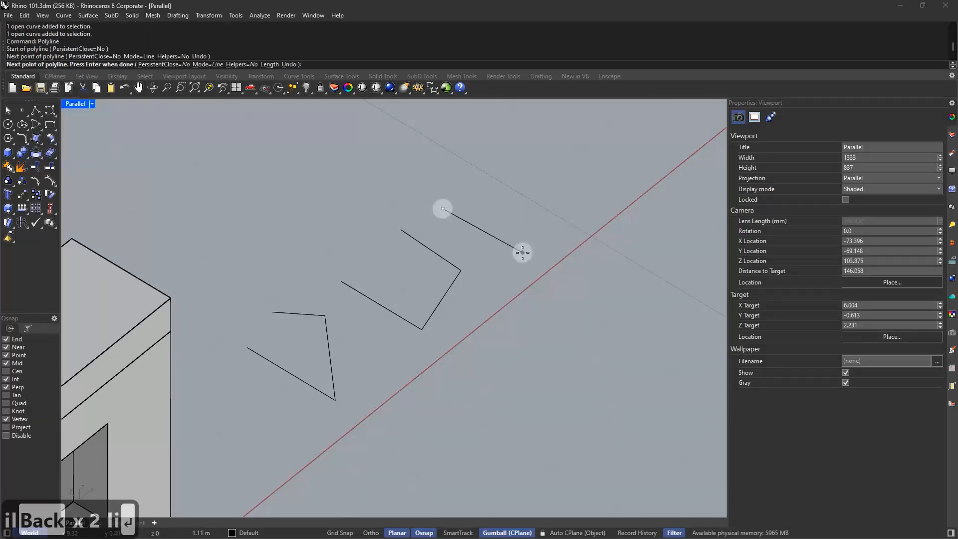
{"action": "left_click", "coordinate": [522, 252]}
{"action": "left_click", "coordinate": [553, 197]}
{"action": "left_click", "coordinate": [472, 170]}
{"action": "right_click", "coordinate": [537, 152]}
{"action": "right_click_drag", "start_coordinate": [541, 153], "coordinate": [482, 211]}
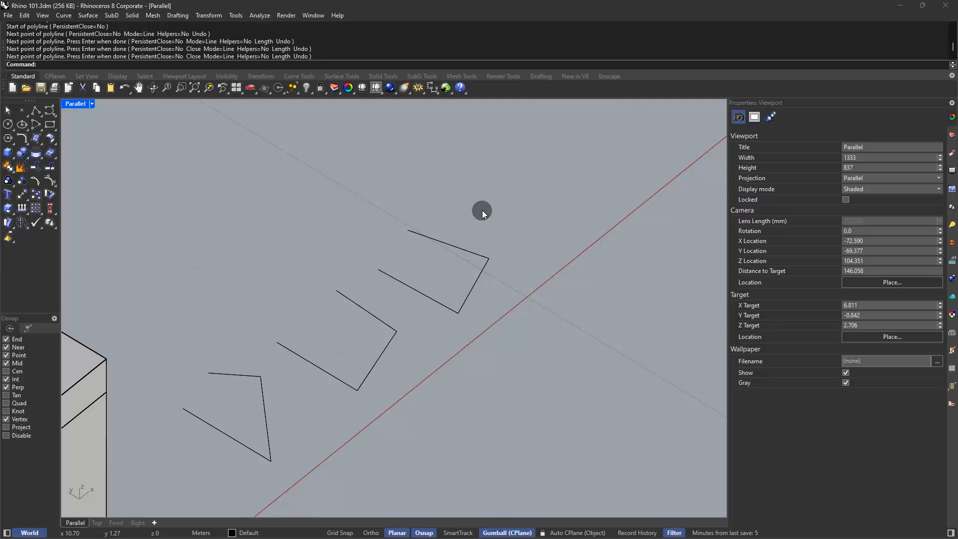
{"action": "type", "text": "L"}
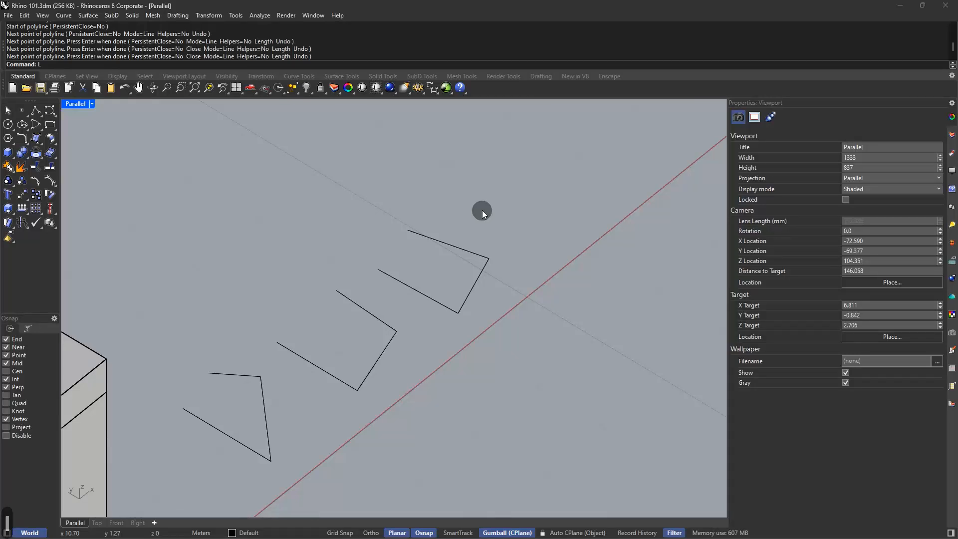
{"action": "key", "text": "Return"}
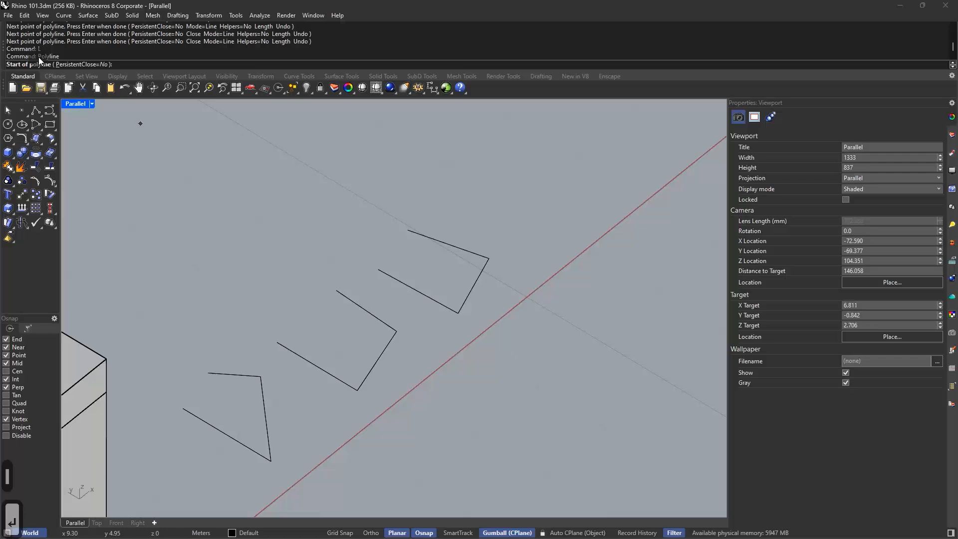
{"action": "key", "text": "Escape"}
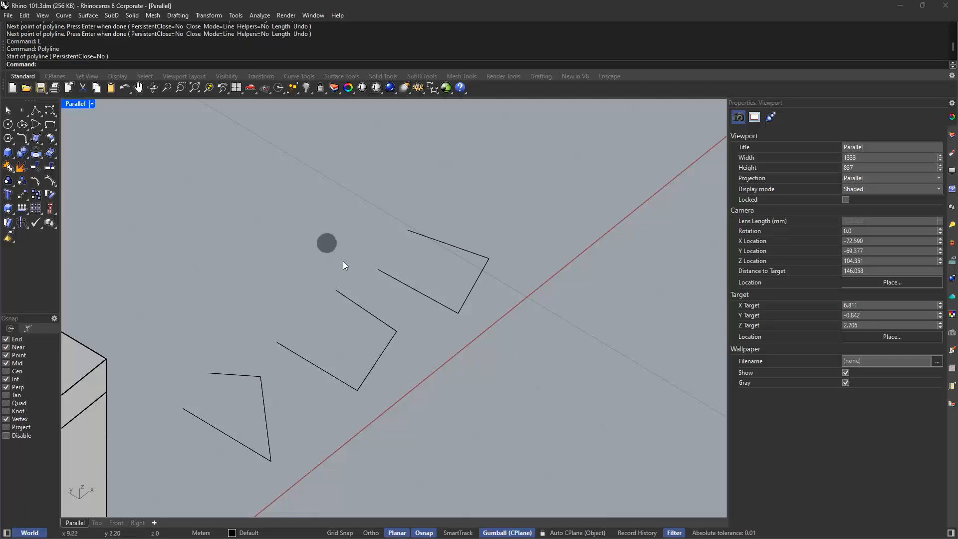
Compare how the middle chain's separate segments and the neighbouring polyline select.
{"action": "left_click", "coordinate": [374, 316]}
{"action": "left_click_drag", "start_coordinate": [417, 313], "coordinate": [324, 433]}
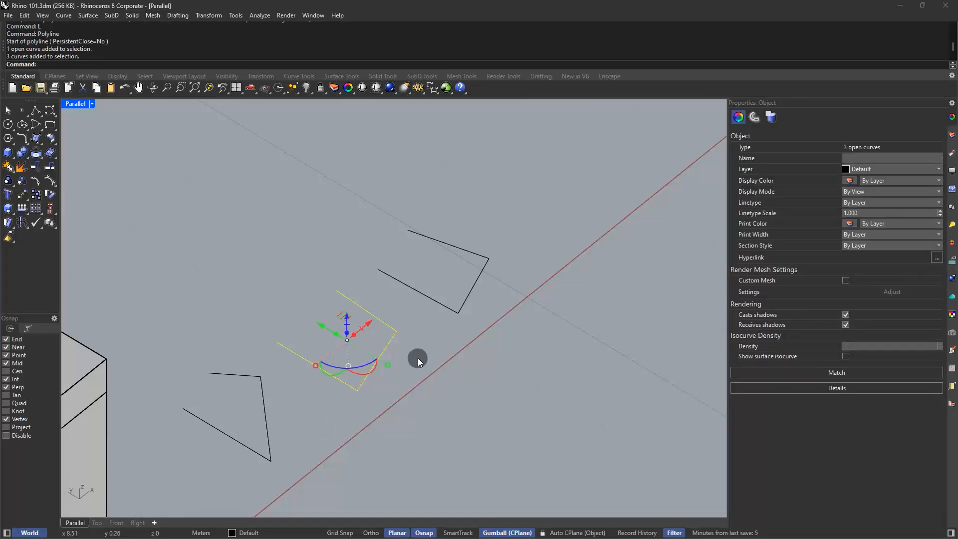
{"action": "left_click", "coordinate": [418, 358]}
{"action": "left_click", "coordinate": [477, 254]}
Join the three separate segments of the middle chain into one curve.
{"action": "left_click_drag", "start_coordinate": [414, 326], "coordinate": [319, 402]}
{"action": "type", "text": "jo"}
{"action": "key", "text": "Return"}
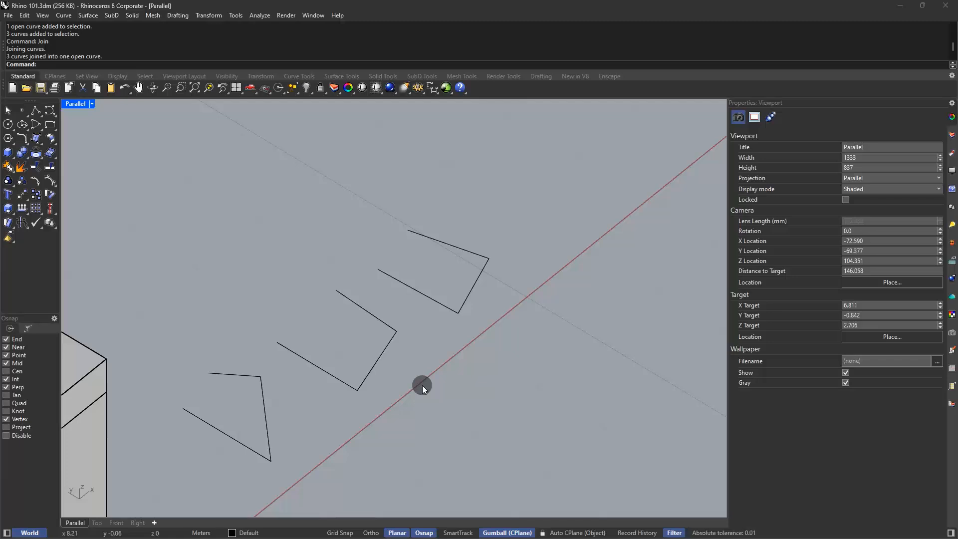
Draw a flat circle with a radius of 0.5 m in the empty area beyond the polyline.
{"action": "type", "text": "cir"}
{"action": "key", "text": "Return"}
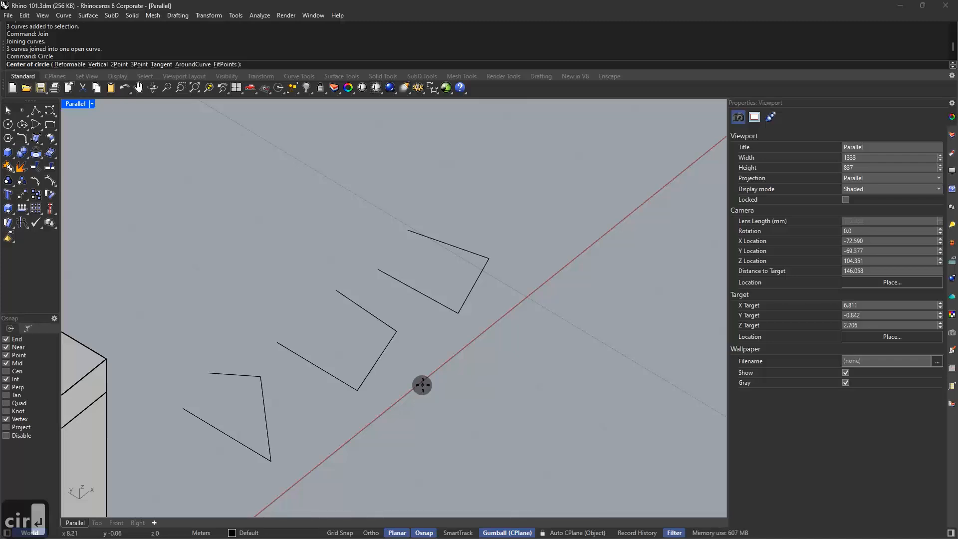
{"action": "scroll", "coordinate": [421, 382], "scroll_direction": "down", "scroll_amount": 2}
{"action": "scroll", "coordinate": [472, 257], "scroll_direction": "up", "scroll_amount": 3}
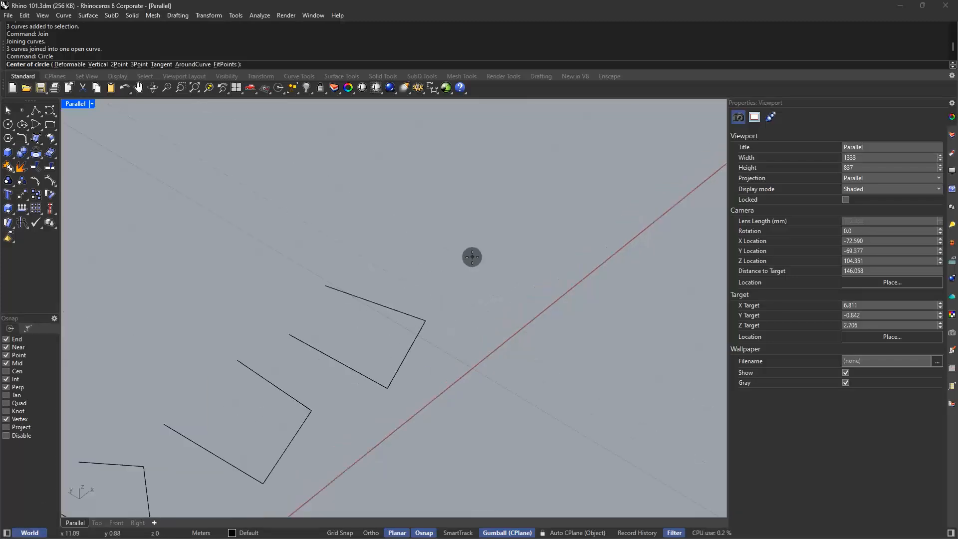
{"action": "left_click", "coordinate": [472, 257]}
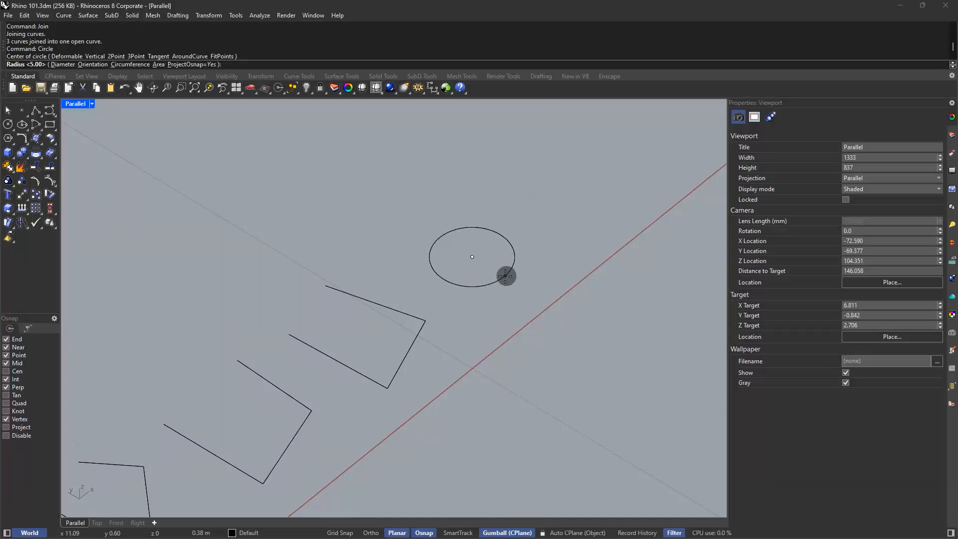
{"action": "type", "text": "0.5"}
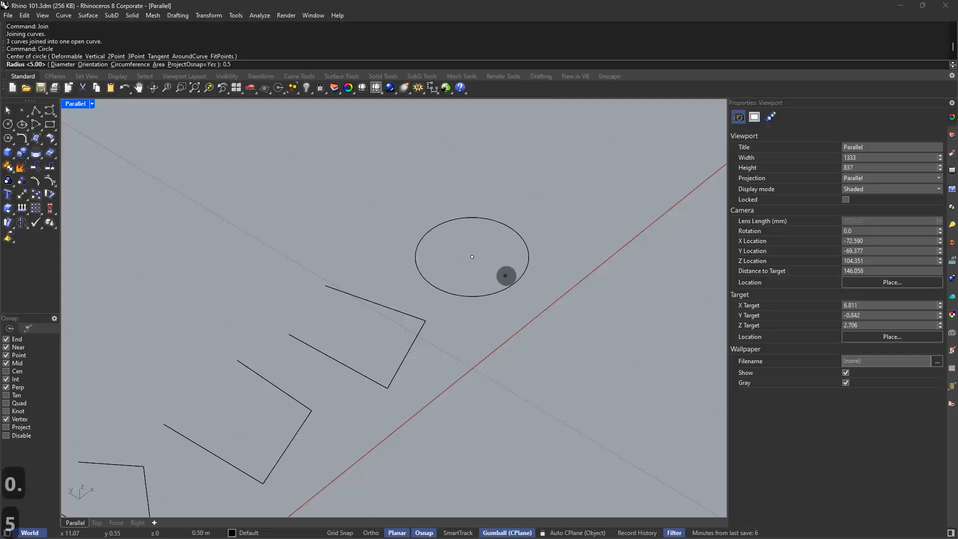
{"action": "key", "text": "Return"}
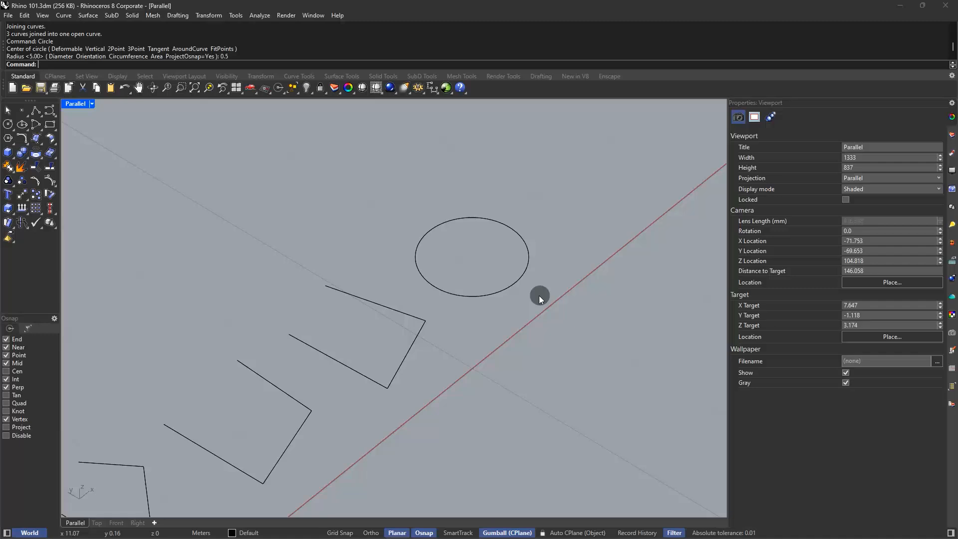
Draw a second circle with the Vertical option, centred beside the flat circle.
{"action": "scroll", "coordinate": [259, 366], "scroll_direction": "down", "scroll_amount": 4}
{"action": "scroll", "coordinate": [415, 284], "scroll_direction": "up", "scroll_amount": 4}
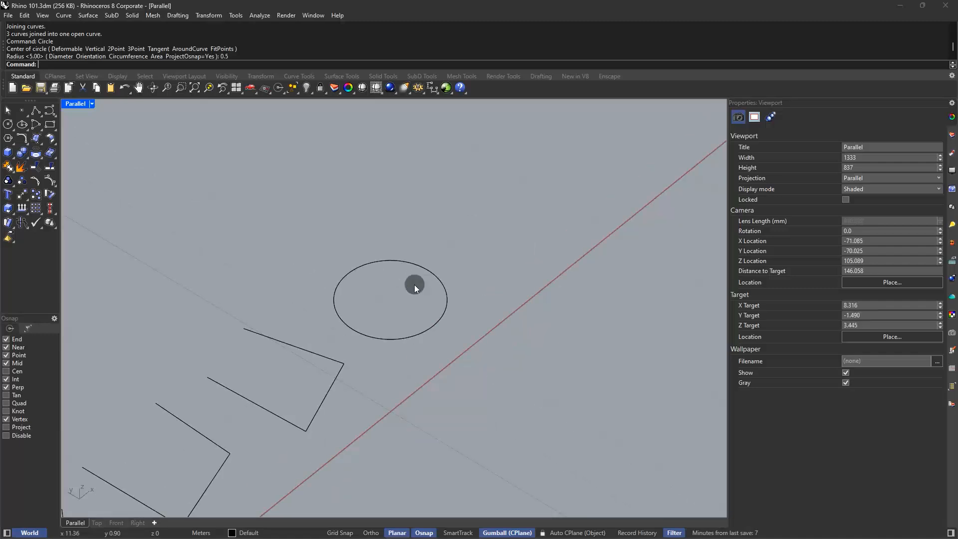
{"action": "right_click", "coordinate": [414, 284]}
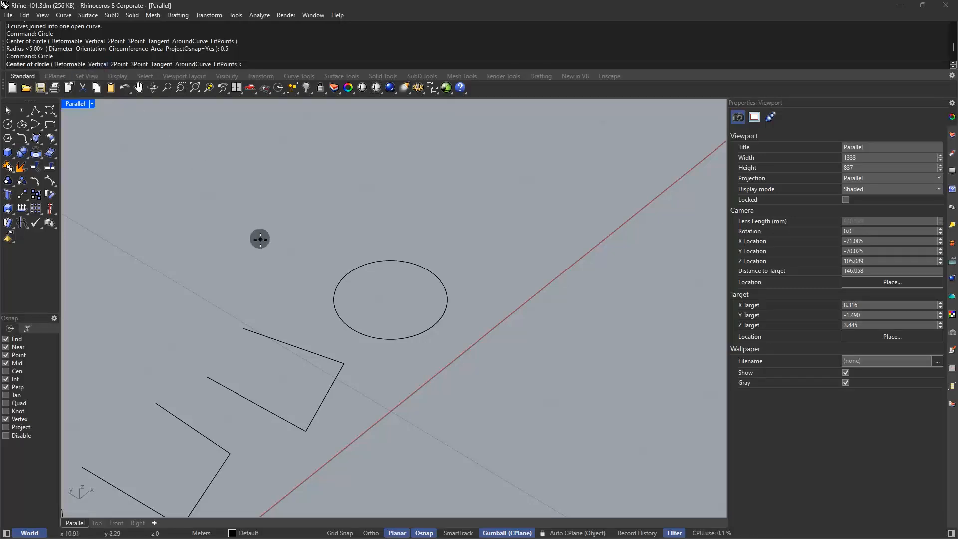
{"action": "type", "text": "v"}
{"action": "key", "text": "Return"}
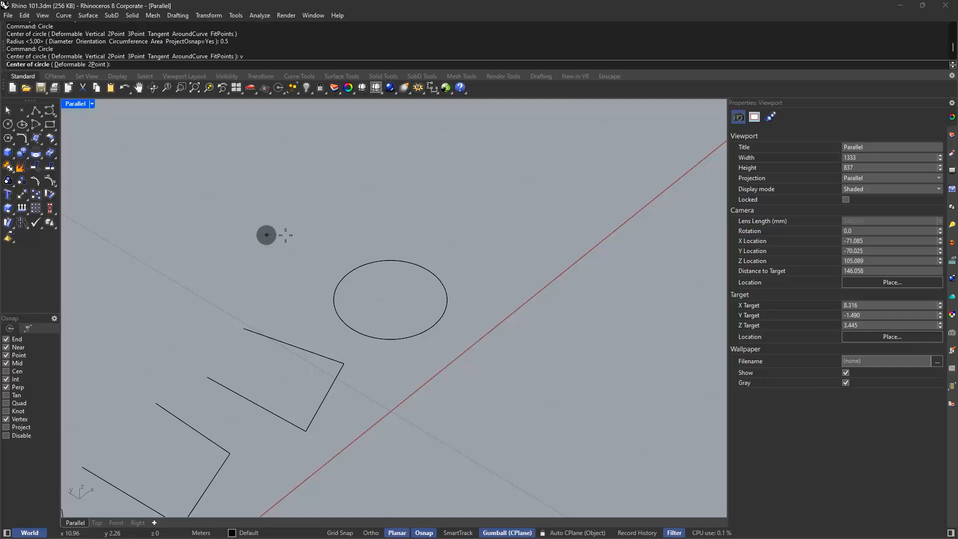
{"action": "left_click", "coordinate": [504, 300]}
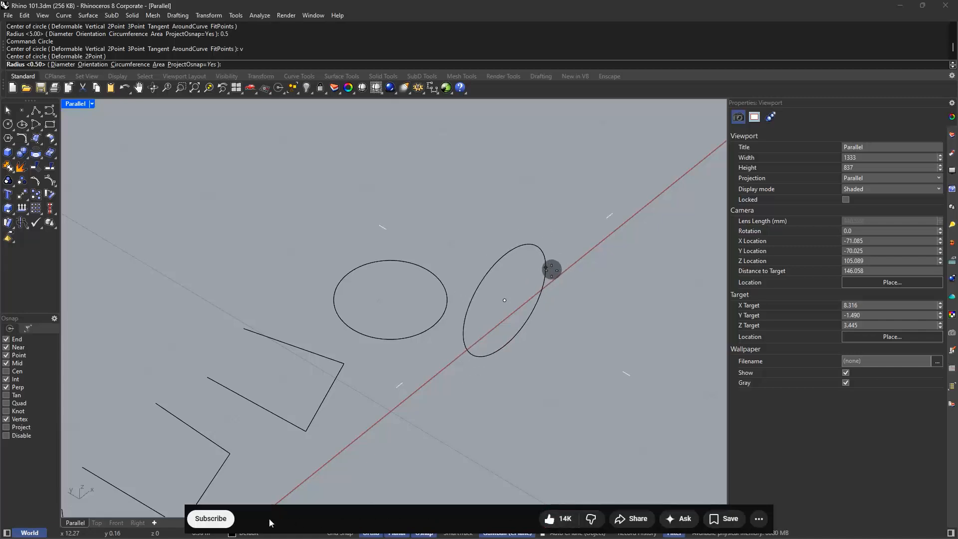
{"action": "left_click", "coordinate": [557, 265]}
Examine the vertical circle's orientation from several angles, along with the row of curves and the building block.
{"action": "right_click_drag", "start_coordinate": [559, 297], "coordinate": [493, 310]}
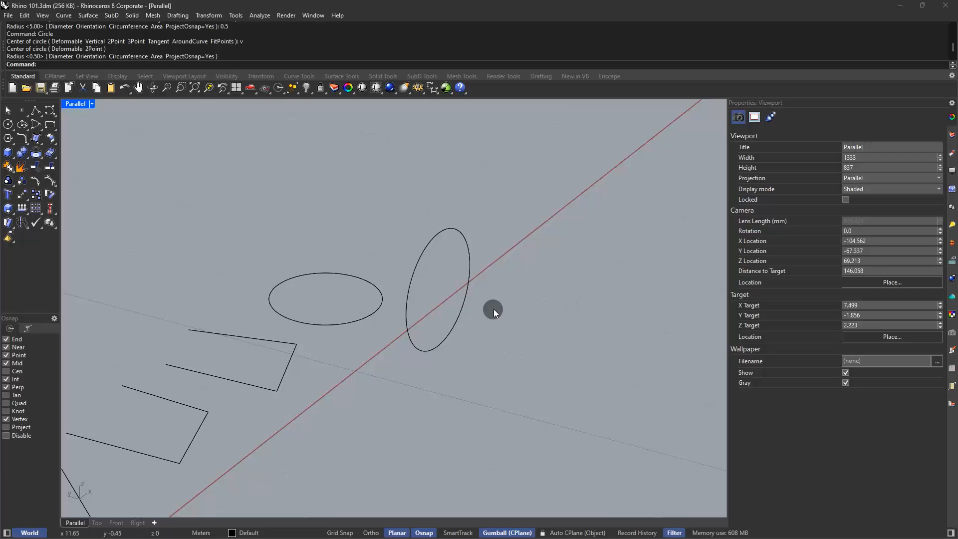
{"action": "right_click_drag", "start_coordinate": [493, 309], "coordinate": [546, 339]}
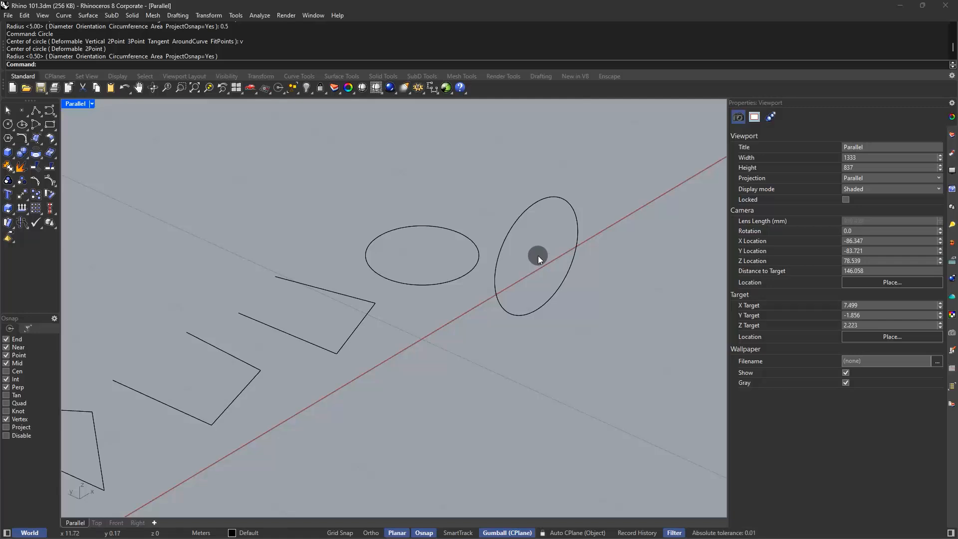
{"action": "mouse_move", "coordinate": [538, 256]}
{"action": "right_mouse_down"}
{"action": "mouse_move", "coordinate": [532, 248]}
{"action": "mouse_move", "coordinate": [529, 261]}
{"action": "mouse_move", "coordinate": [540, 259]}
{"action": "right_mouse_up"}
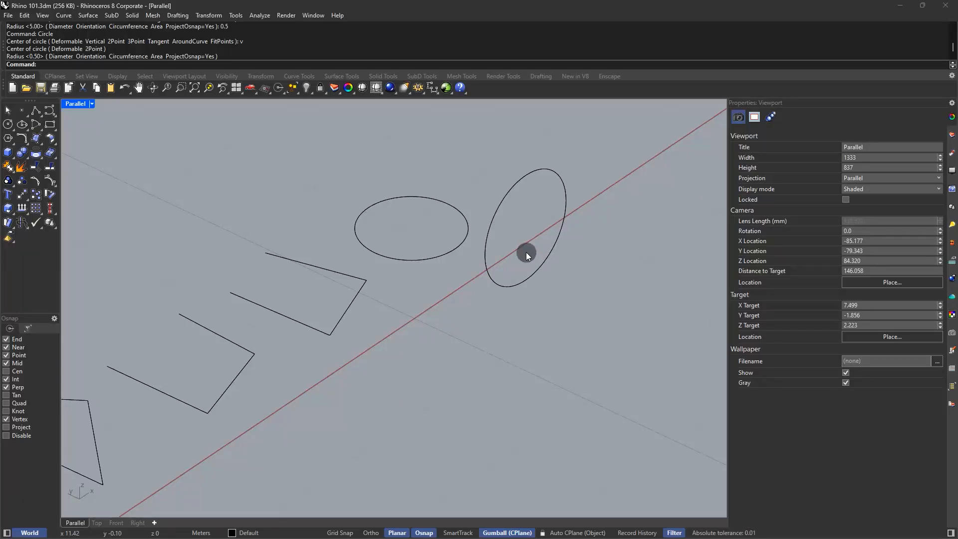
{"action": "scroll", "coordinate": [520, 245], "scroll_direction": "down", "scroll_amount": 11}
{"action": "right_click_drag", "start_coordinate": [509, 298], "coordinate": [516, 294]}
{"action": "right_click", "coordinate": [542, 280], "text": "ctrl+alt"}
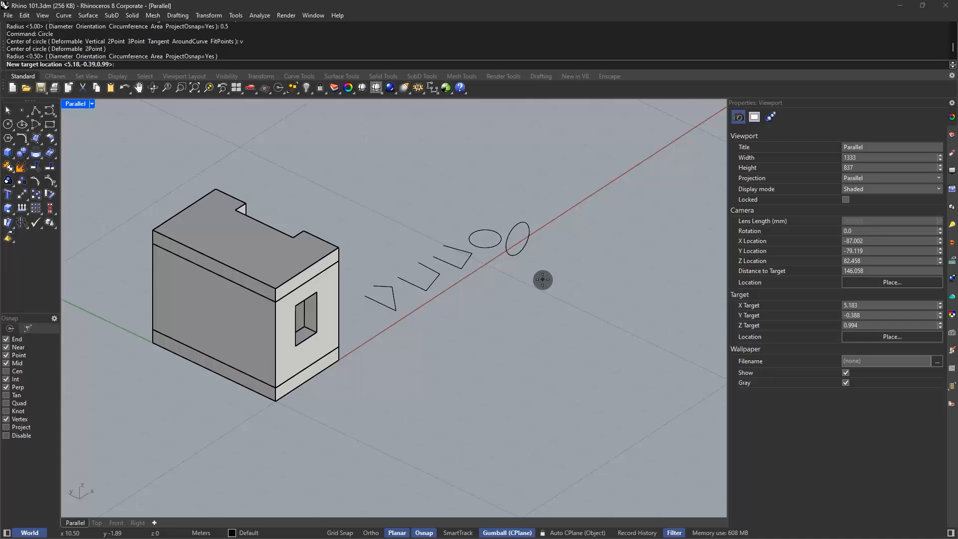
{"action": "left_click", "coordinate": [698, 125]}
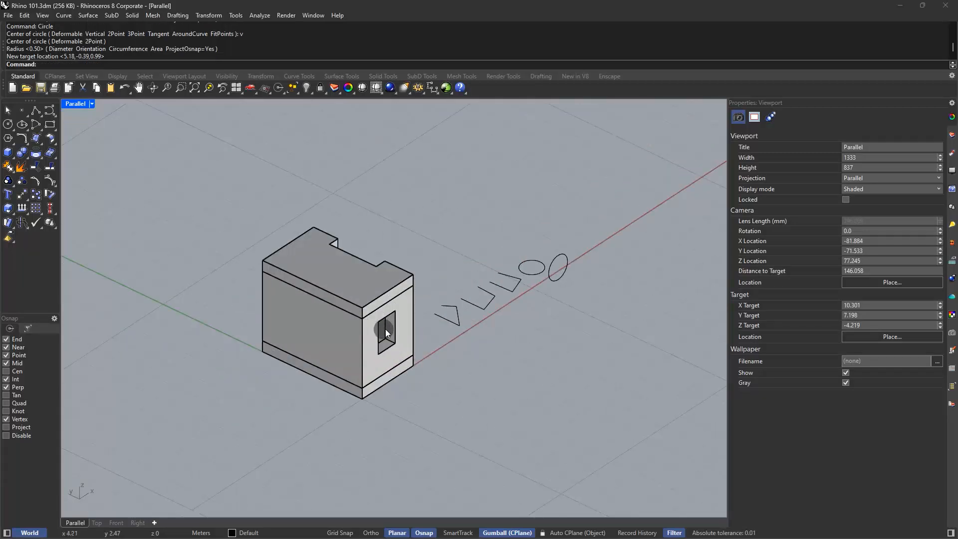
{"action": "right_click_drag", "start_coordinate": [431, 331], "coordinate": [398, 331]}
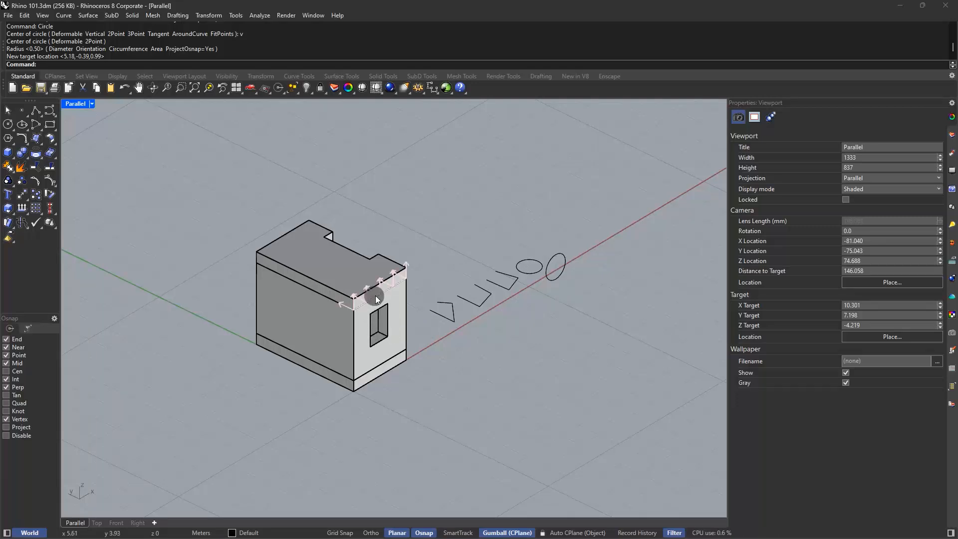
Centre the camera target on the vertical circle with MoveTargetToObjects and orbit around it to check its orientation.
{"action": "mouse_move", "coordinate": [373, 298]}
{"action": "right_mouse_down"}
{"action": "mouse_move", "coordinate": [386, 304]}
{"action": "mouse_move", "coordinate": [248, 306]}
{"action": "mouse_move", "coordinate": [369, 302]}
{"action": "right_mouse_up"}
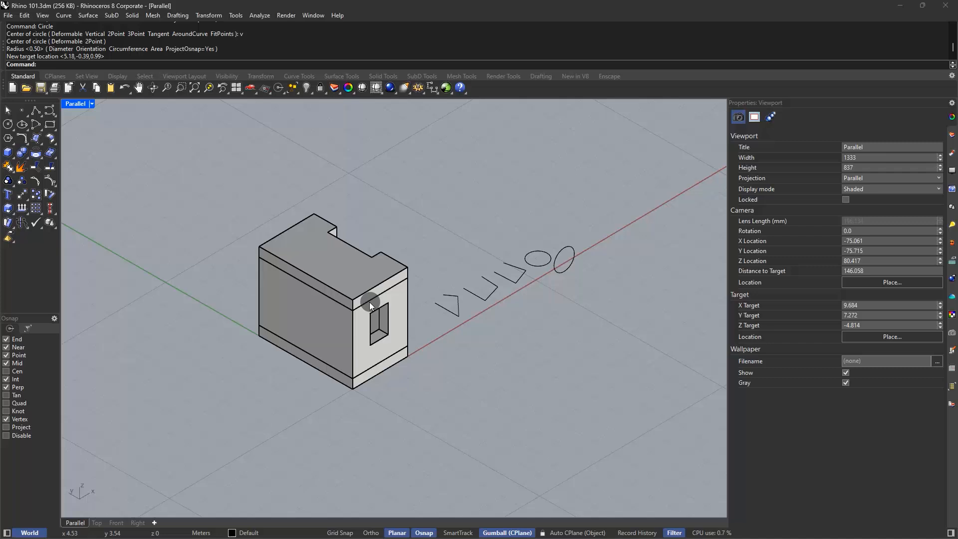
{"action": "scroll", "coordinate": [584, 270], "scroll_direction": "up", "scroll_amount": 16}
{"action": "right_click_drag", "start_coordinate": [597, 198], "coordinate": [558, 291], "text": "shift"}
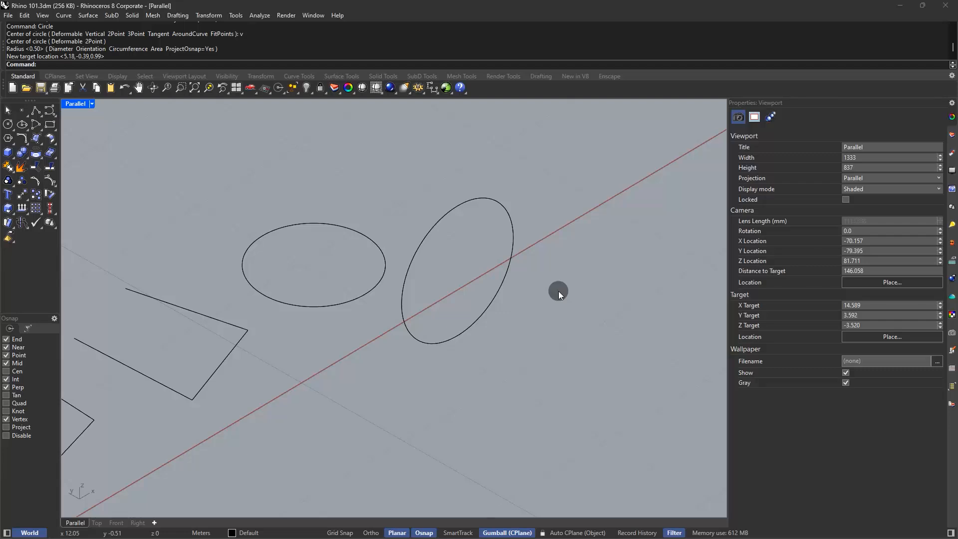
{"action": "type", "text": "mover"}
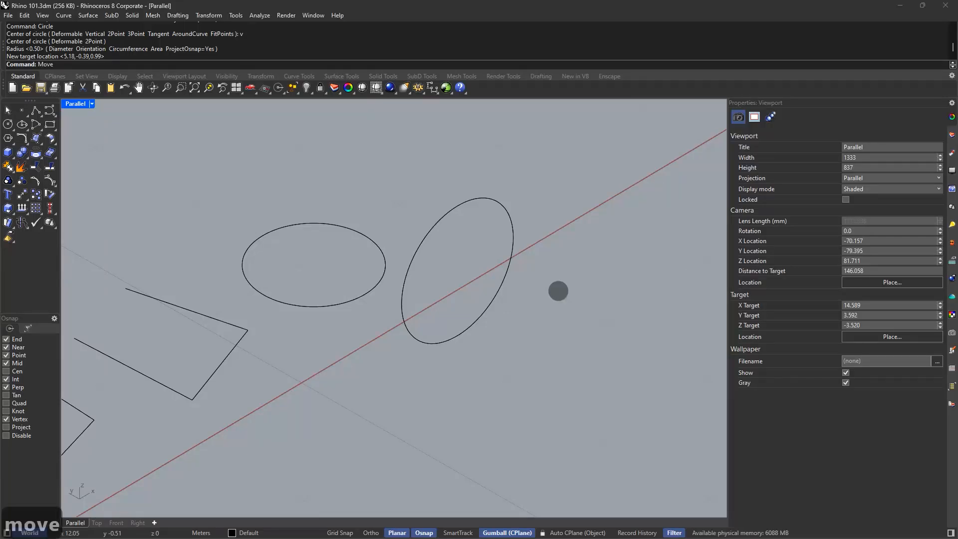
{"action": "key", "text": "BackSpace"}
{"action": "type", "text": "ta"}
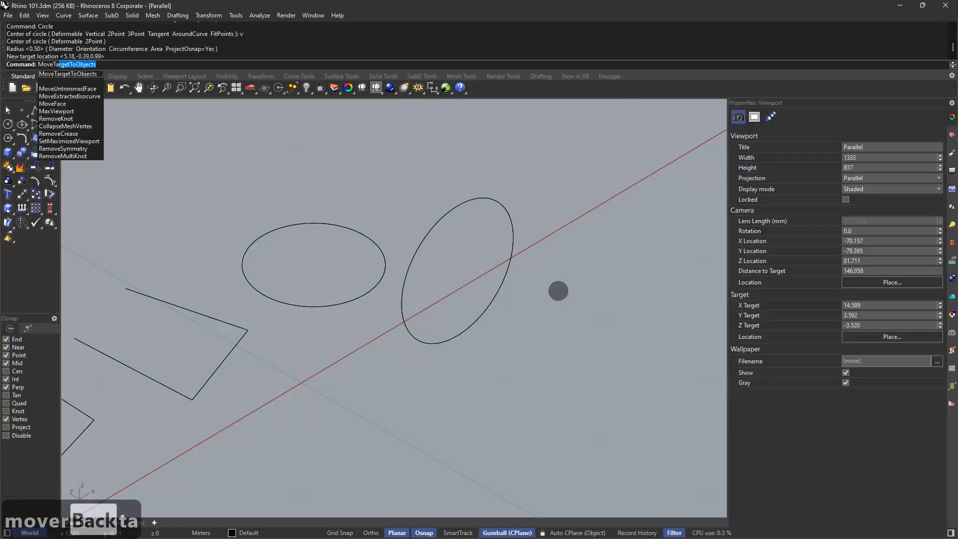
{"action": "key", "text": "Return"}
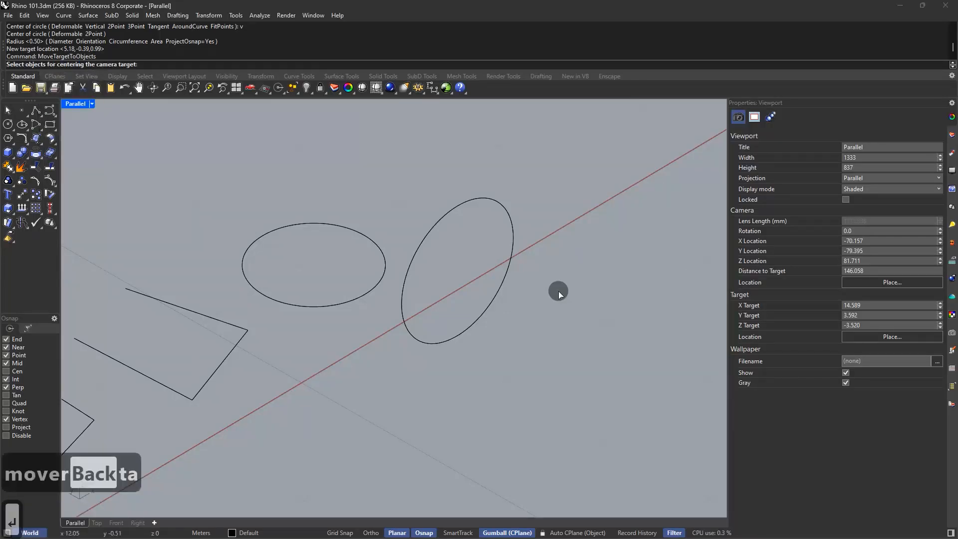
{"action": "left_click", "coordinate": [490, 199]}
{"action": "key", "text": "Return"}
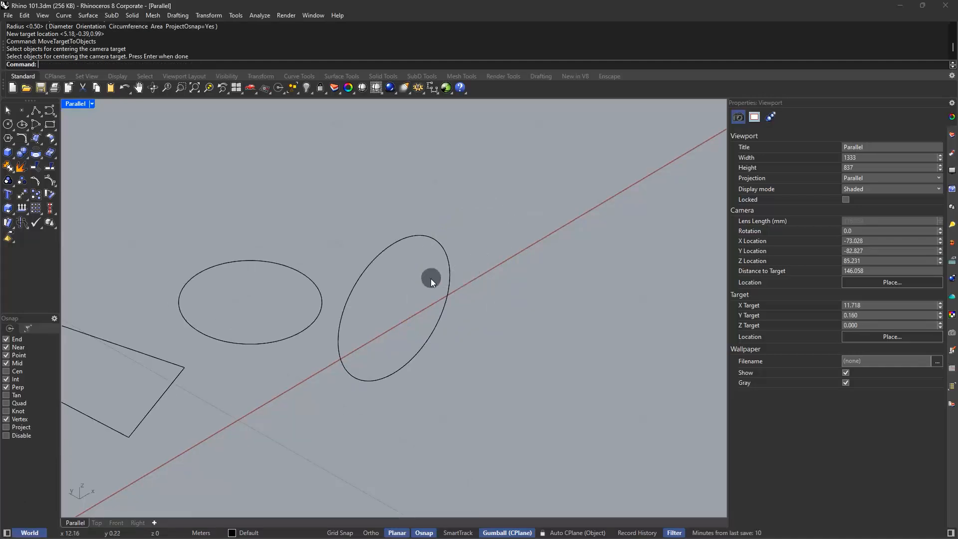
{"action": "mouse_move", "coordinate": [430, 279]}
{"action": "right_mouse_down"}
{"action": "mouse_move", "coordinate": [306, 299]}
{"action": "mouse_move", "coordinate": [423, 262]}
{"action": "right_mouse_up"}
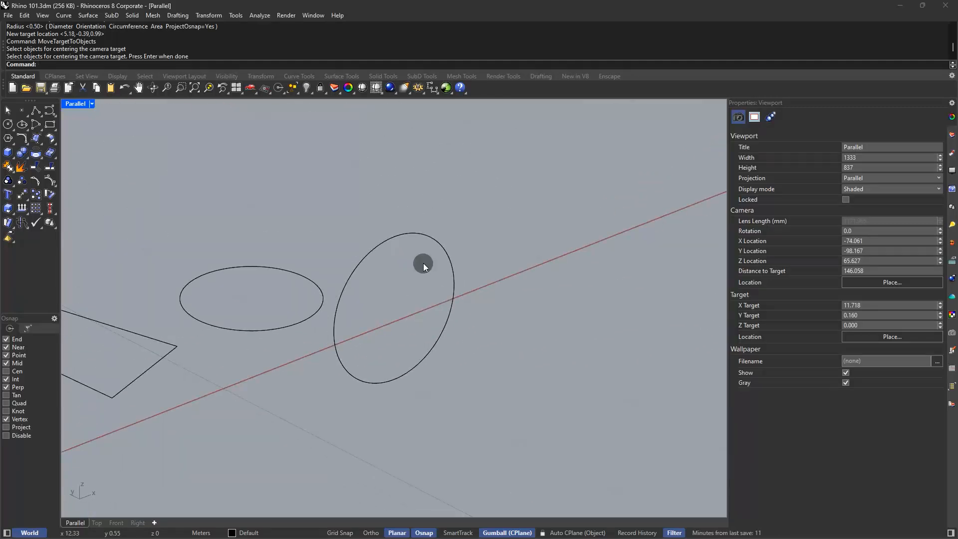
{"action": "type", "text": "circl"}
{"action": "key", "text": "Return"}
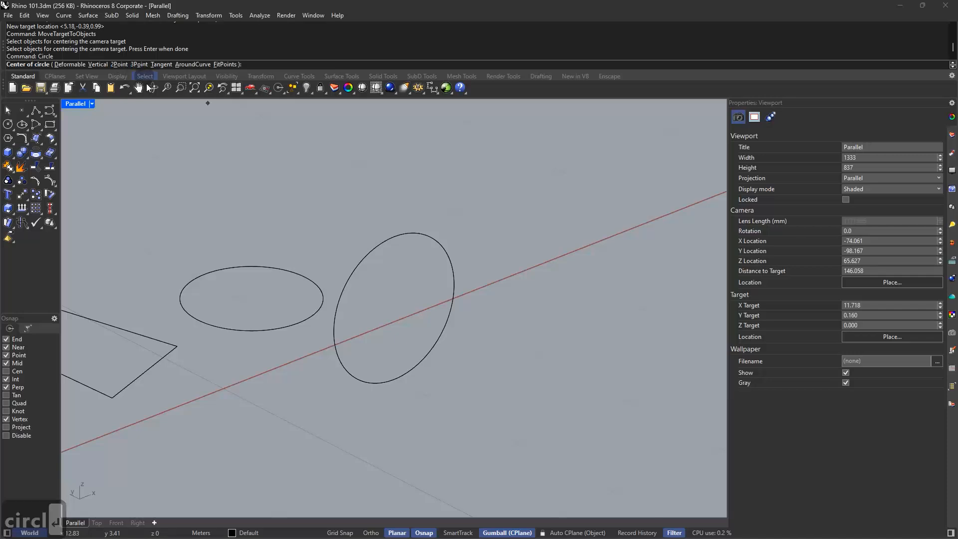
{"action": "scroll", "coordinate": [343, 205], "scroll_direction": "down", "scroll_amount": 4}
{"action": "key", "text": "Escape"}
Try to fit a centre-and-radius circle by eye between the facing segments of the two three-segment chains, and undo it.
{"action": "right_click_drag", "start_coordinate": [342, 205], "coordinate": [257, 292]}
{"action": "scroll", "coordinate": [226, 302], "scroll_direction": "up", "scroll_amount": 1}
{"action": "scroll", "coordinate": [225, 302], "scroll_direction": "up", "scroll_amount": 2}
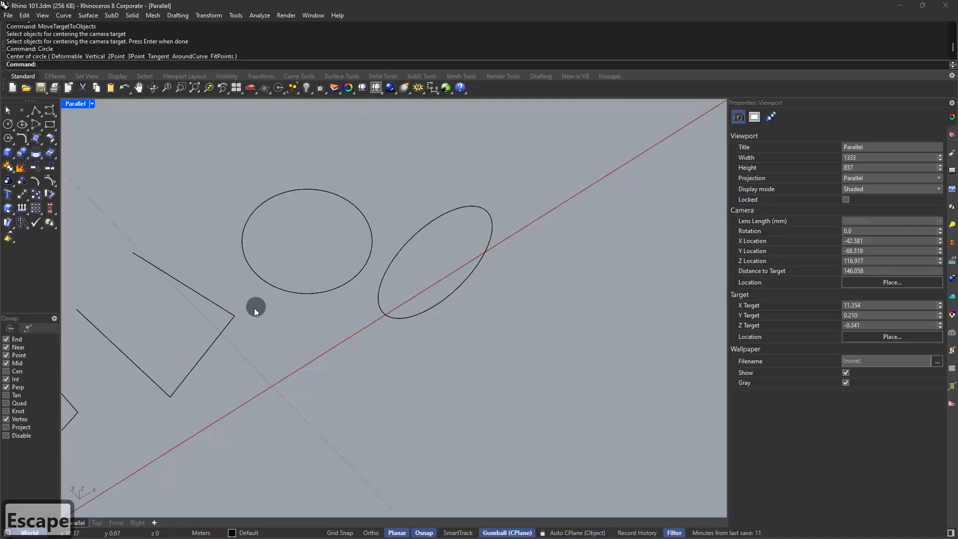
{"action": "right_click_drag", "start_coordinate": [107, 334], "coordinate": [292, 284], "text": "shift"}
{"action": "type", "text": "circl"}
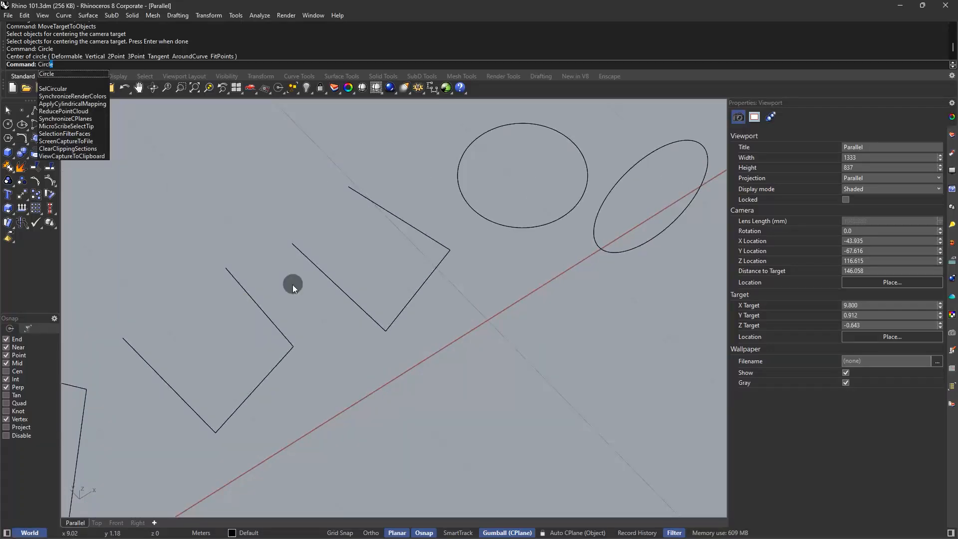
{"action": "key", "text": "Return"}
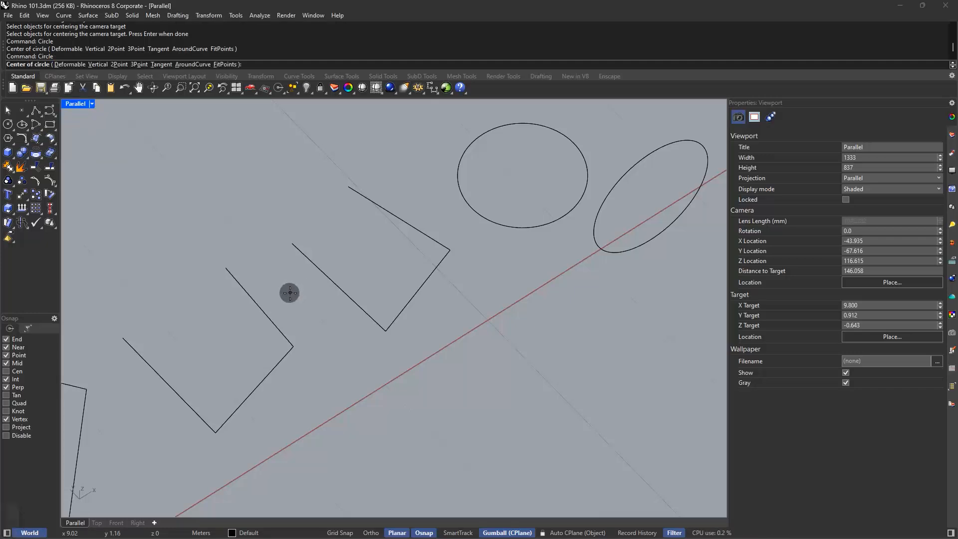
{"action": "left_click", "coordinate": [293, 291]}
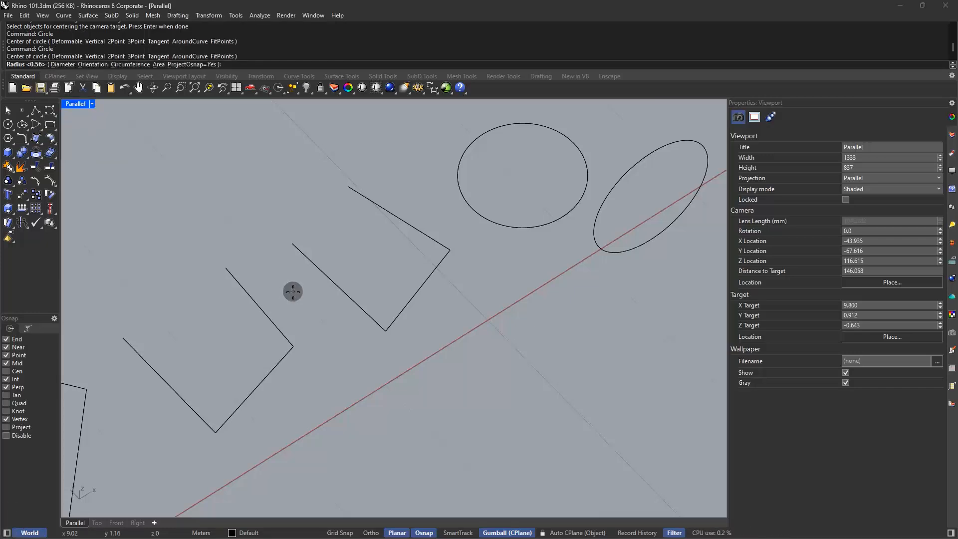
{"action": "left_click", "coordinate": [268, 310]}
{"action": "scroll", "coordinate": [336, 248], "scroll_direction": "up", "scroll_amount": 15}
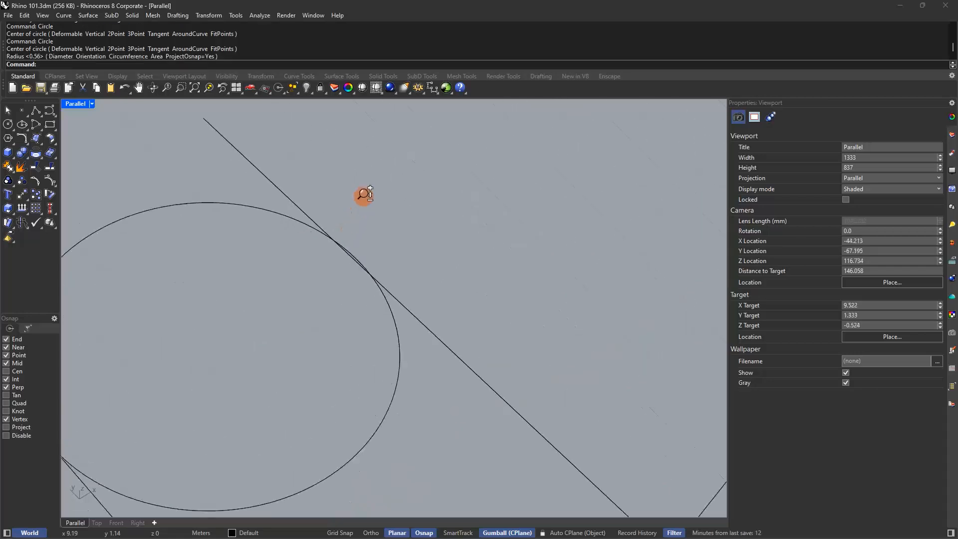
{"action": "scroll", "coordinate": [356, 245], "scroll_direction": "down", "scroll_amount": 6}
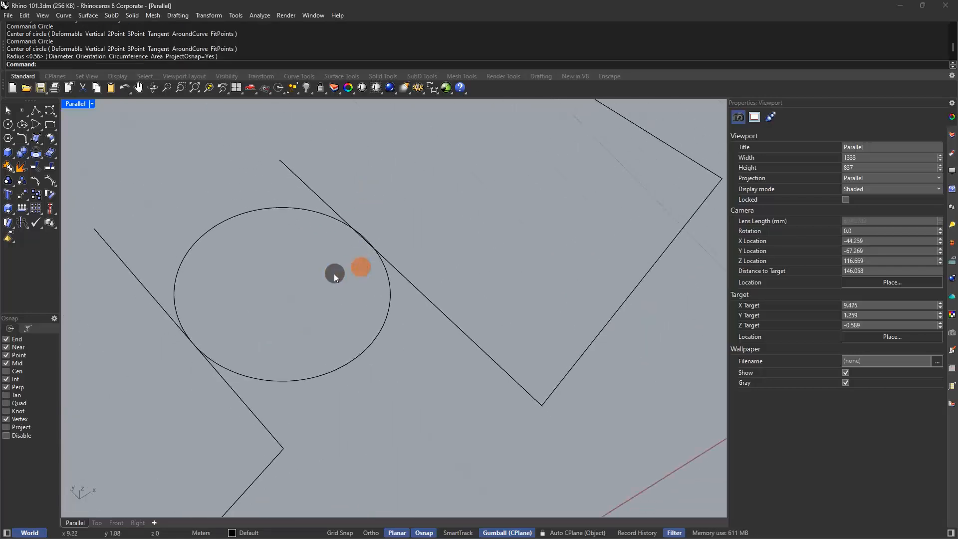
{"action": "key", "text": "ctrl+z"}
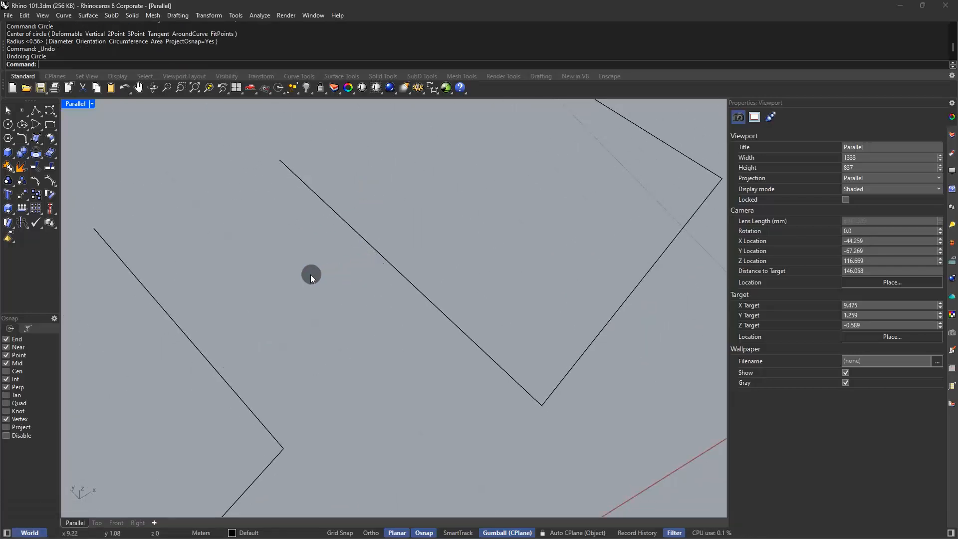
Draw a 2Point circle about 0.59 m in diameter spanning the facing segments of the two neighbouring chains.
{"action": "right_click", "coordinate": [297, 274]}
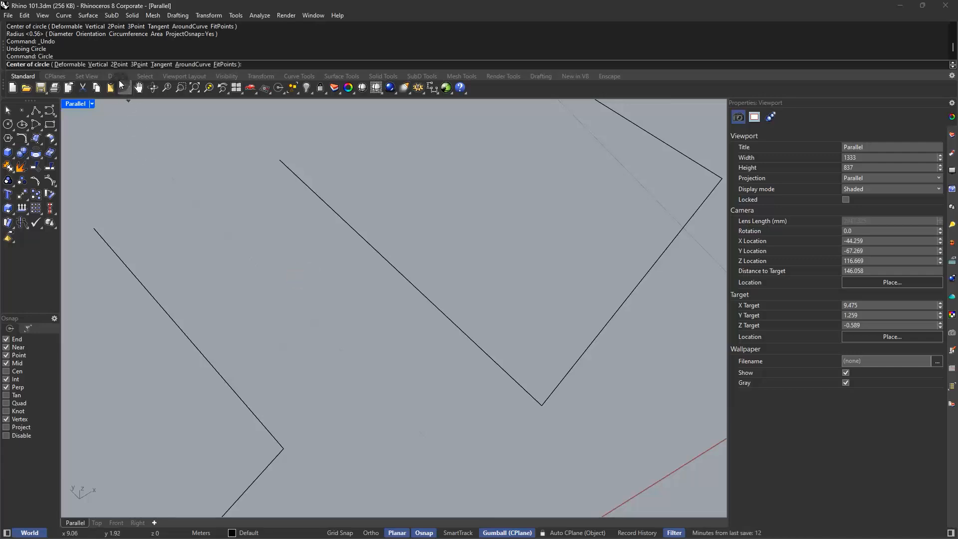
{"action": "left_click", "coordinate": [120, 65]}
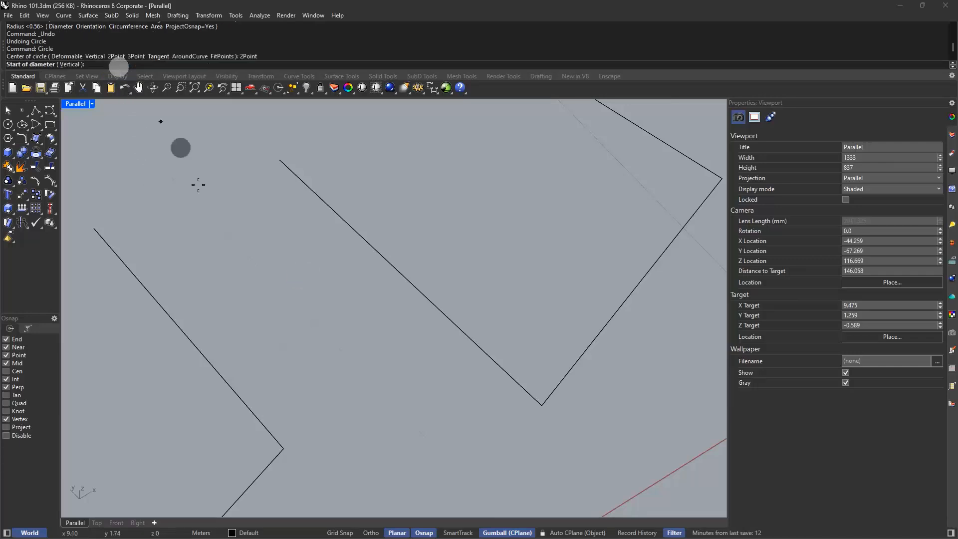
{"action": "left_click", "coordinate": [202, 353]}
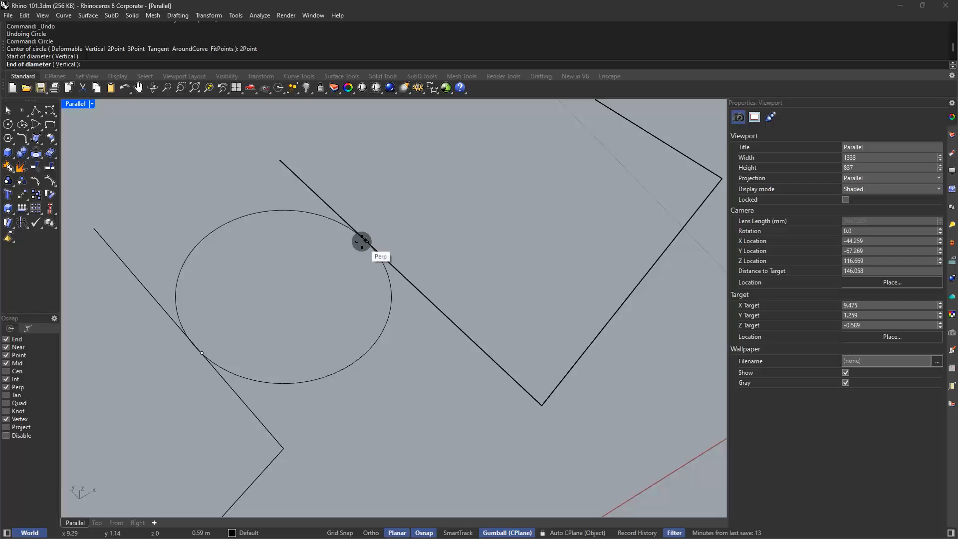
{"action": "left_click", "coordinate": [362, 242]}
{"action": "right_click", "coordinate": [427, 222]}
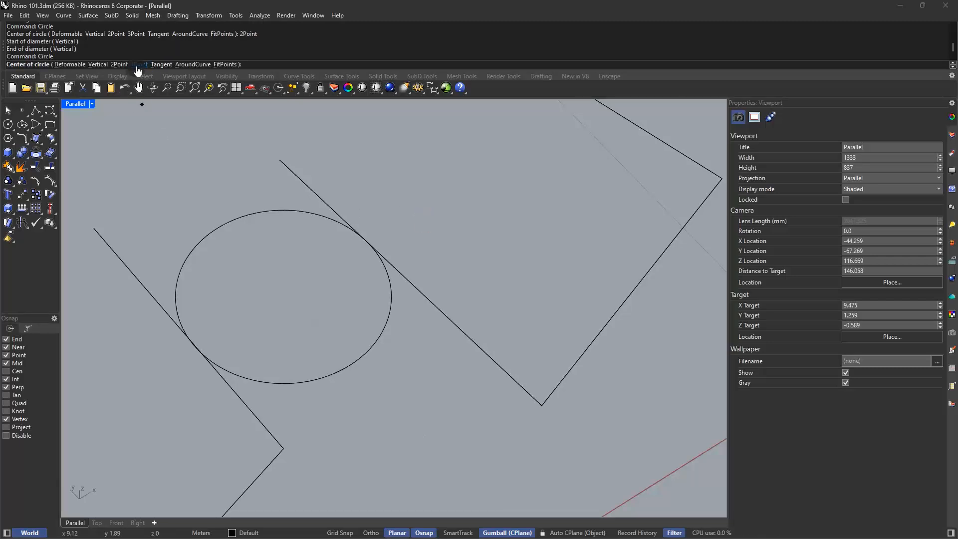
{"action": "key", "text": "Escape"}
Draw a flat rectangle from two opposite corners in the empty area across the red axis from the chains.
{"action": "scroll", "coordinate": [281, 250], "scroll_direction": "down", "scroll_amount": 8}
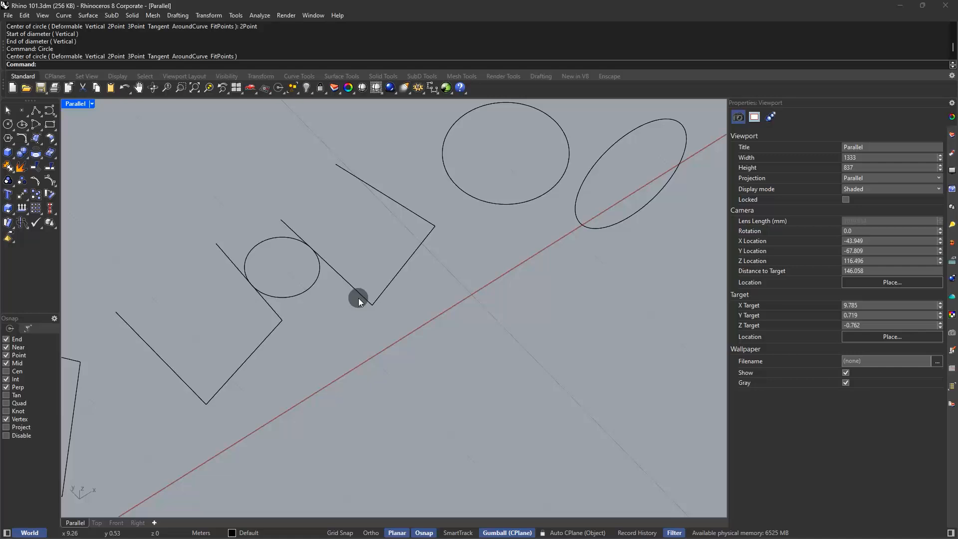
{"action": "type", "text": "rec"}
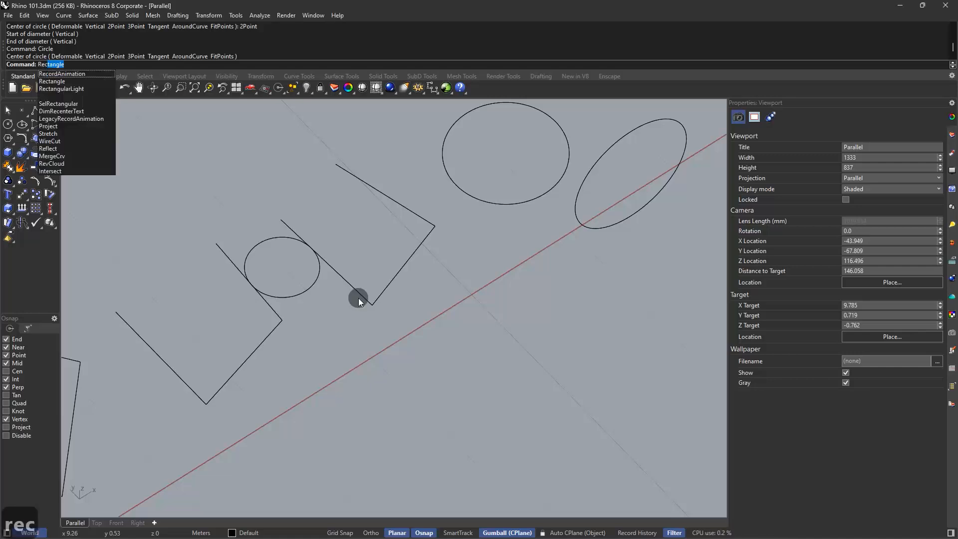
{"action": "key", "text": "Return"}
{"action": "left_click", "coordinate": [440, 345]}
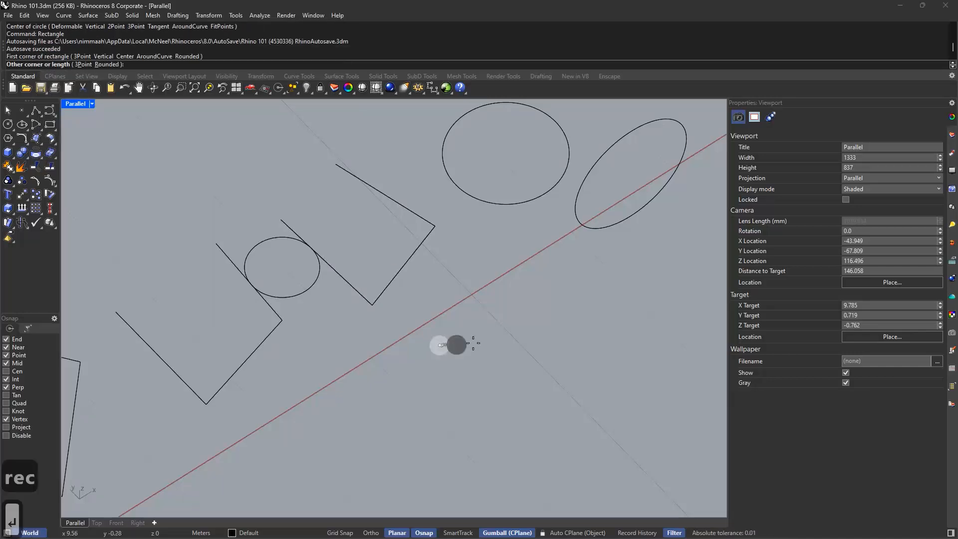
{"action": "left_click", "coordinate": [565, 348]}
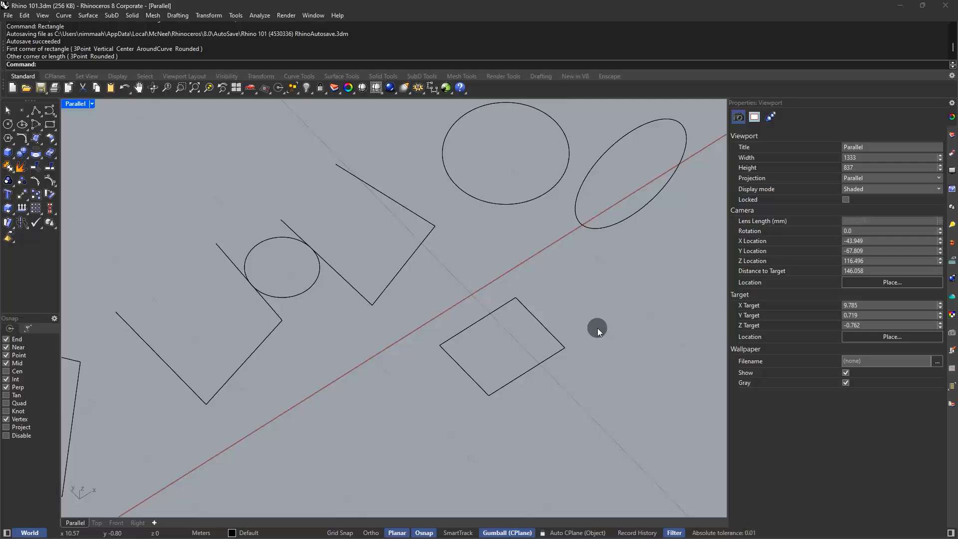
Tilt the rectangle out of the ground plane by rotating it freehand about its X axis, and deselect it.
{"action": "left_click", "coordinate": [542, 323]}
{"action": "right_click_drag", "start_coordinate": [547, 333], "coordinate": [559, 360]}
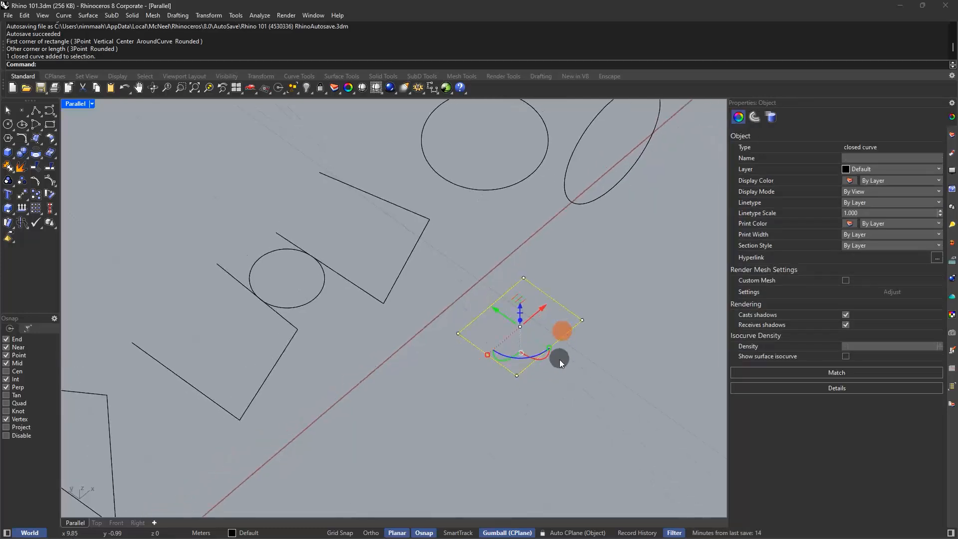
{"action": "left_click_drag", "start_coordinate": [544, 360], "coordinate": [567, 396]}
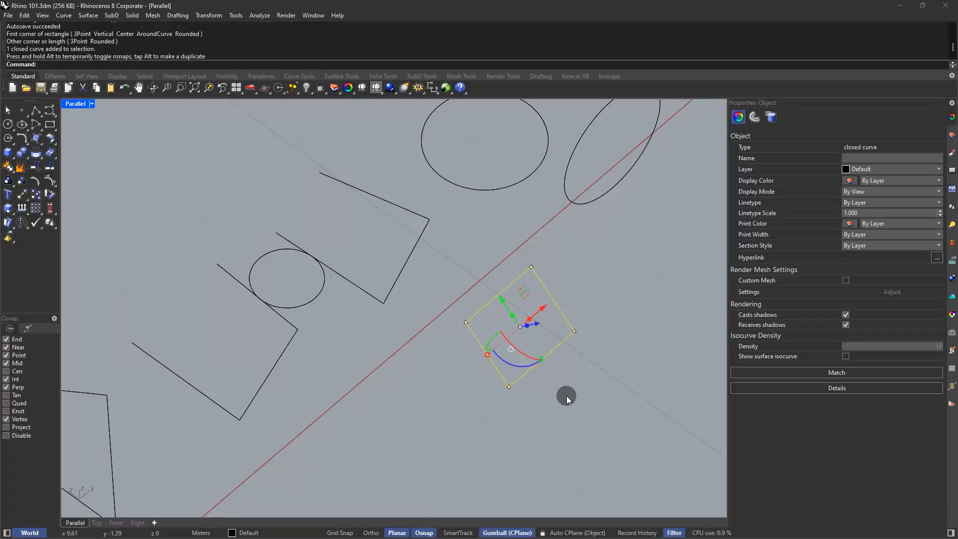
{"action": "left_click", "coordinate": [567, 396]}
Fill the tilted rectangle with a planar surface using PlanarSrf, and clear the selection.
{"action": "scroll", "coordinate": [583, 302], "scroll_direction": "up", "scroll_amount": 3}
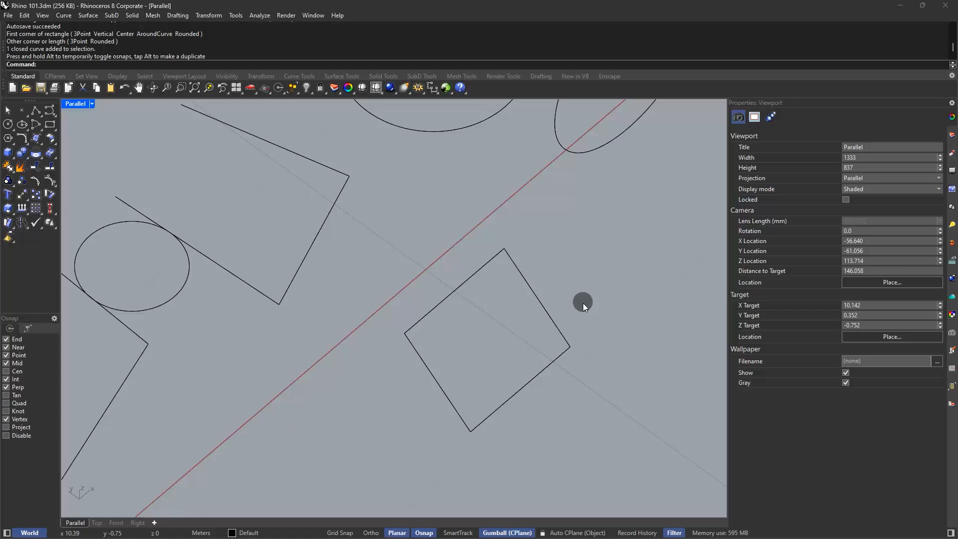
{"action": "left_click", "coordinate": [544, 313]}
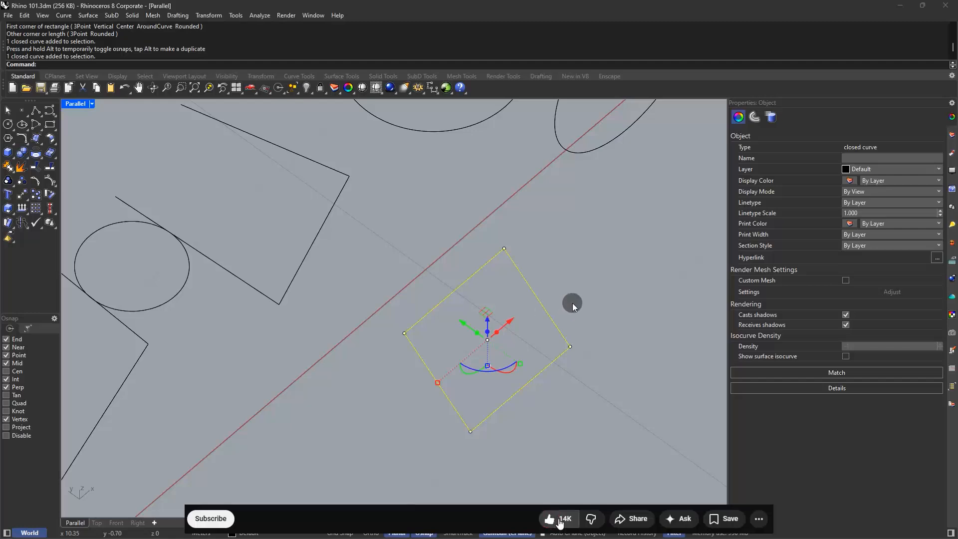
{"action": "type", "text": "planars"}
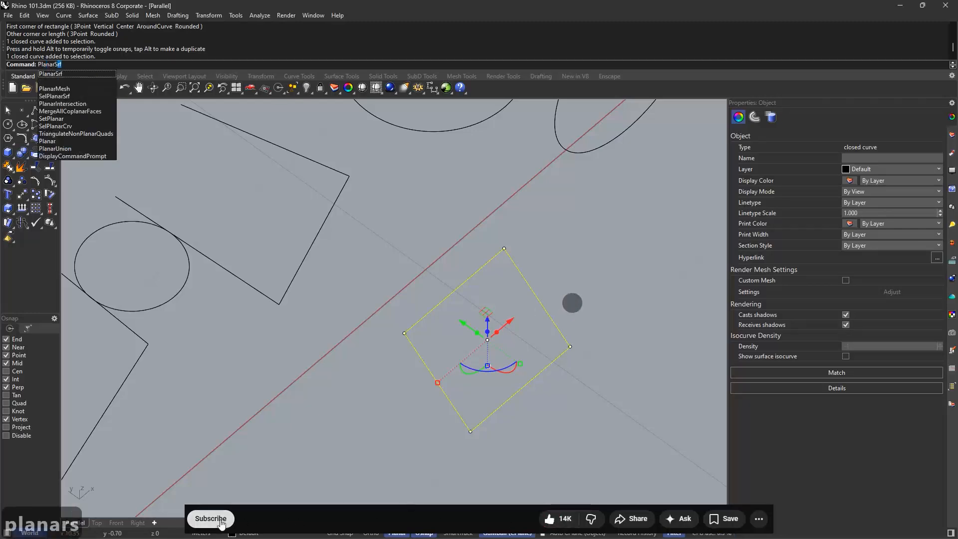
{"action": "key", "text": "Return"}
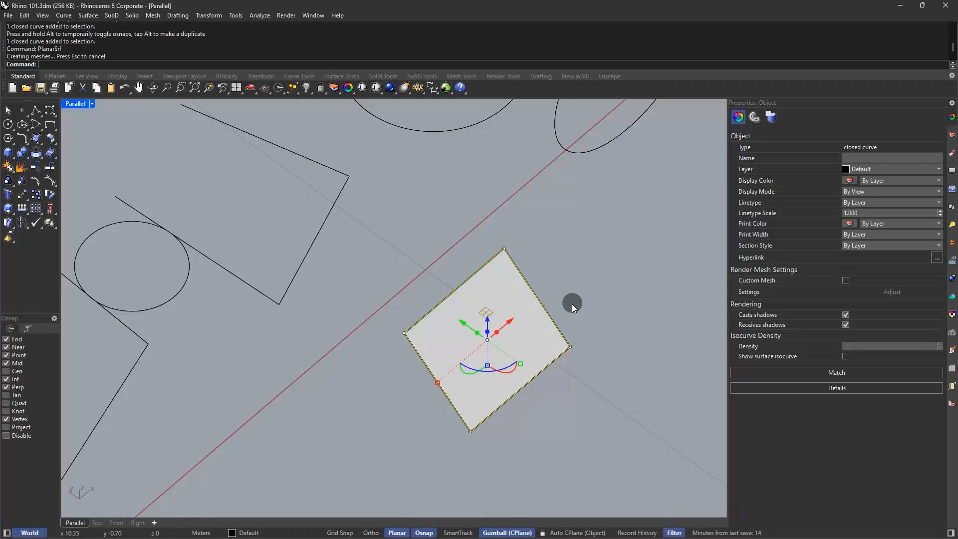
{"action": "key", "text": "Escape"}
{"action": "key", "text": "Escape"}
{"action": "key", "text": "Escape"}
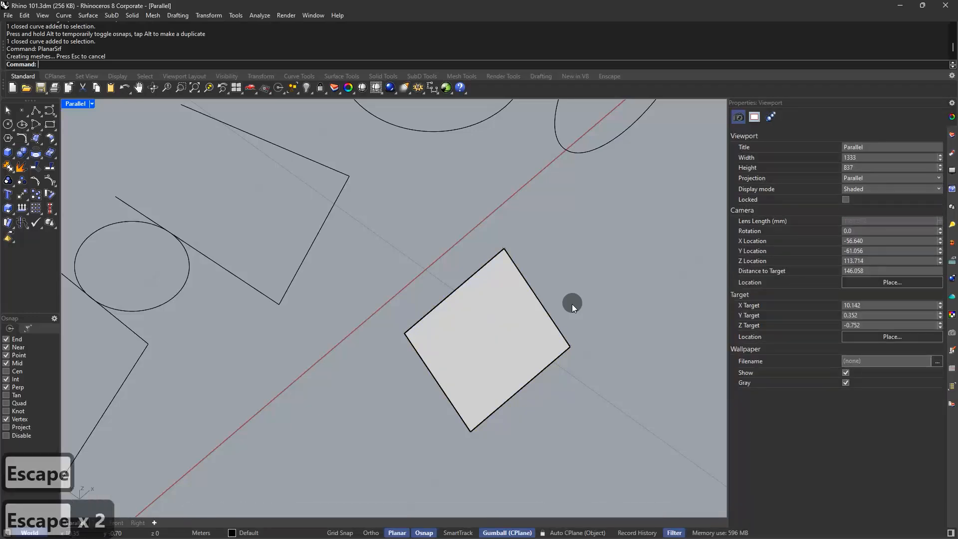
Try to draw a 2Point circle from one edge of the tilted surface across to the opposite side, and undo it.
{"action": "type", "text": "cri"}
{"action": "key", "text": "BackSpace"}
{"action": "key", "text": "BackSpace"}
{"action": "type", "text": "ir"}
{"action": "key", "text": "Return"}
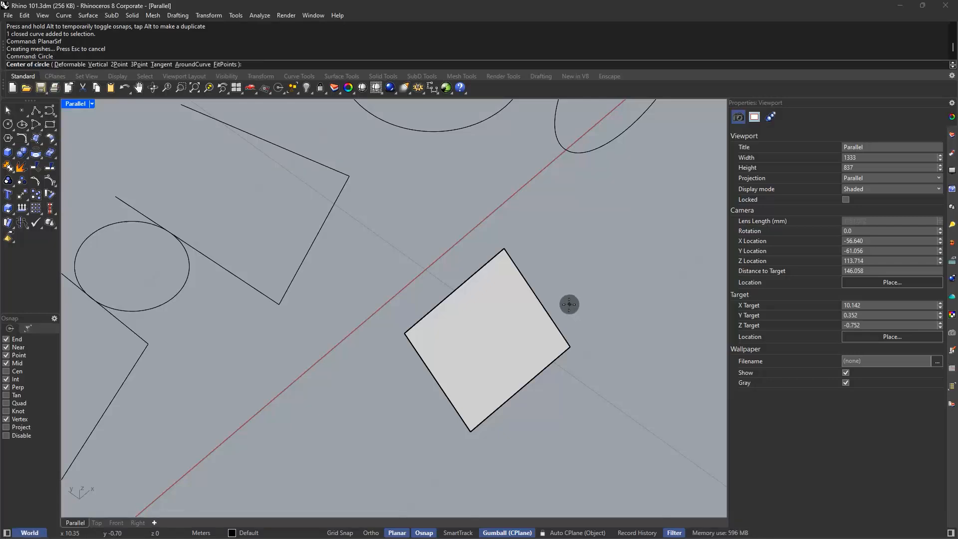
{"action": "left_click", "coordinate": [118, 64]}
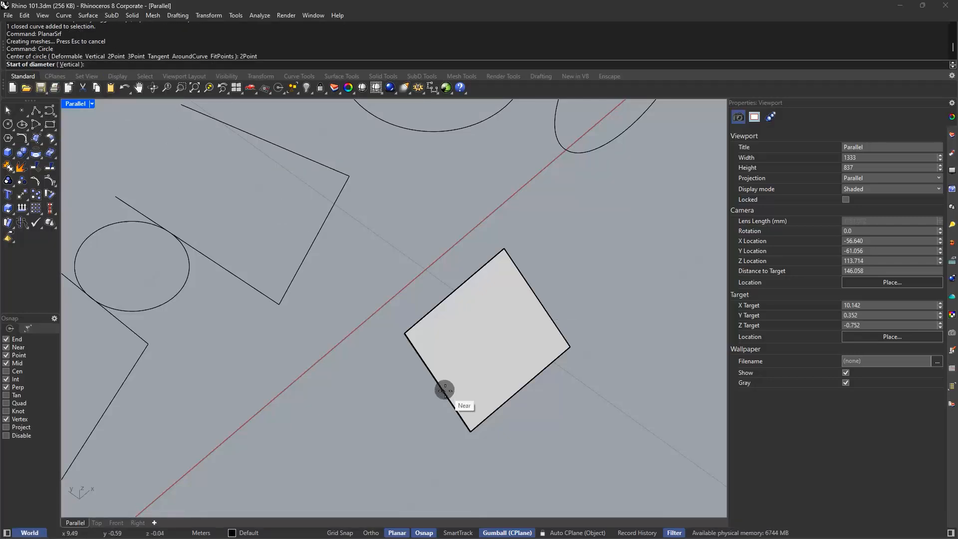
{"action": "left_click", "coordinate": [445, 390]}
{"action": "left_click", "coordinate": [552, 295]}
{"action": "right_click_drag", "start_coordinate": [573, 292], "coordinate": [549, 292]}
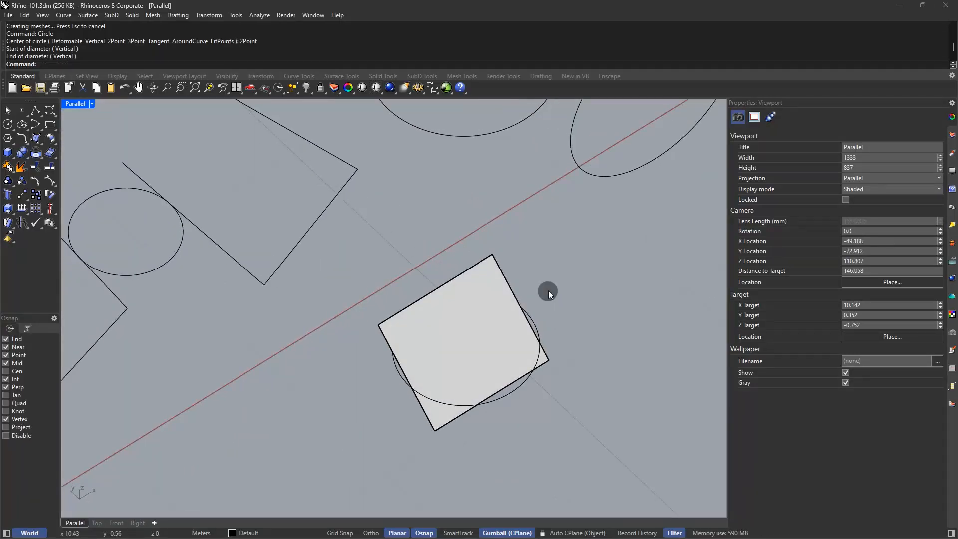
{"action": "key", "text": "ctrl+z"}
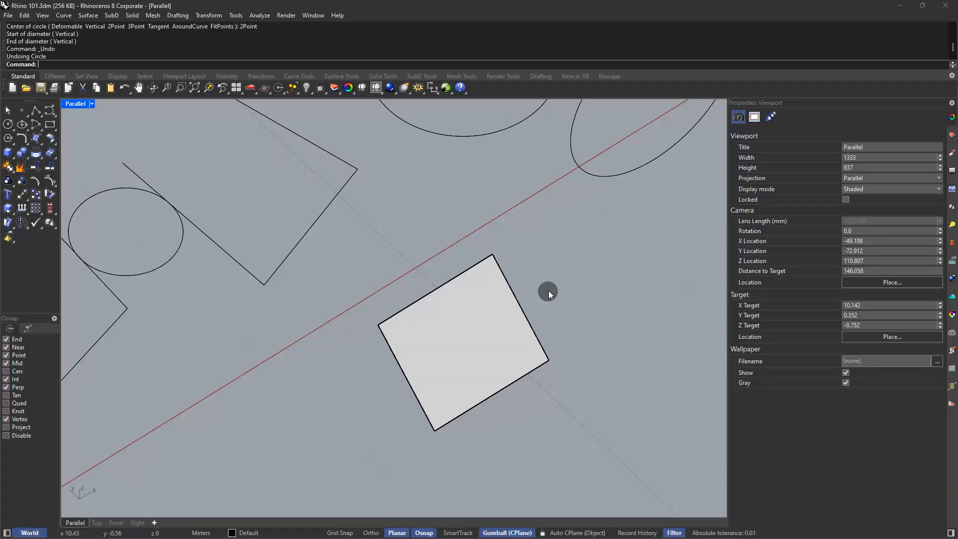
Draw a 3Point circle on the tilted surface through points on three of its edges.
{"action": "right_click", "coordinate": [224, 157]}
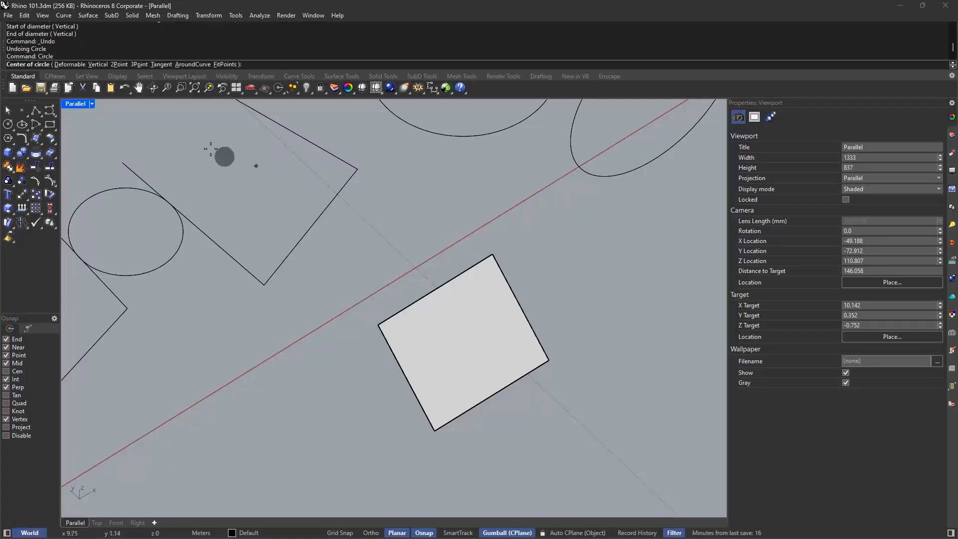
{"action": "left_click", "coordinate": [138, 65]}
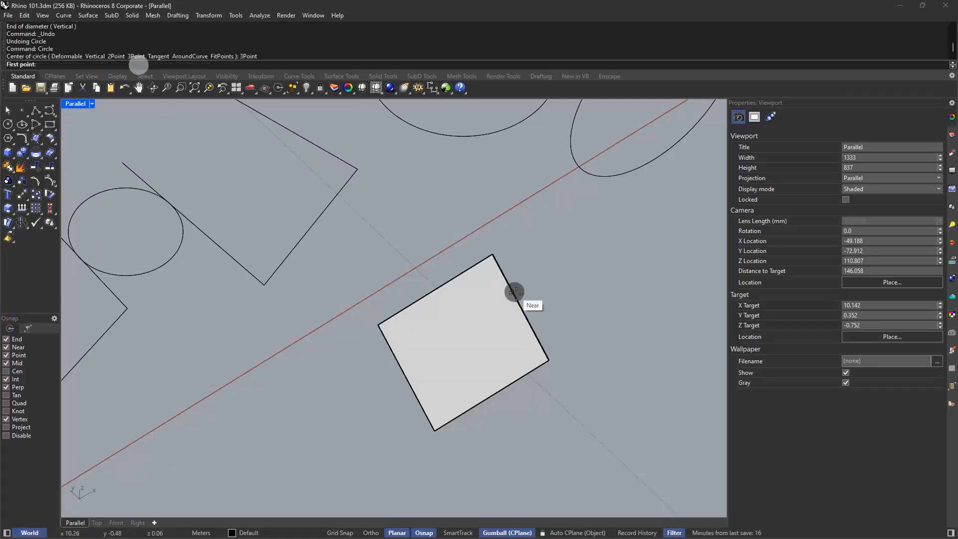
{"action": "left_click", "coordinate": [438, 290]}
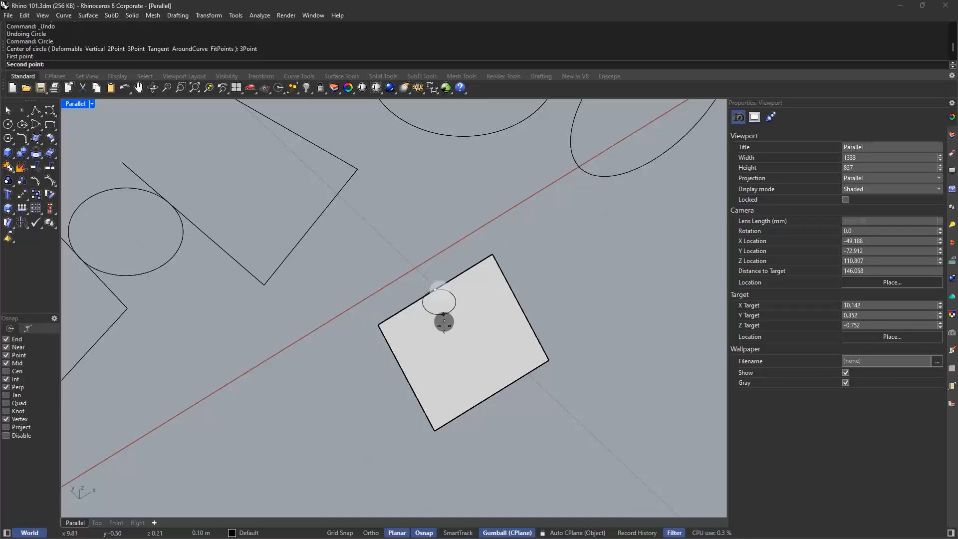
{"action": "left_click", "coordinate": [413, 383]}
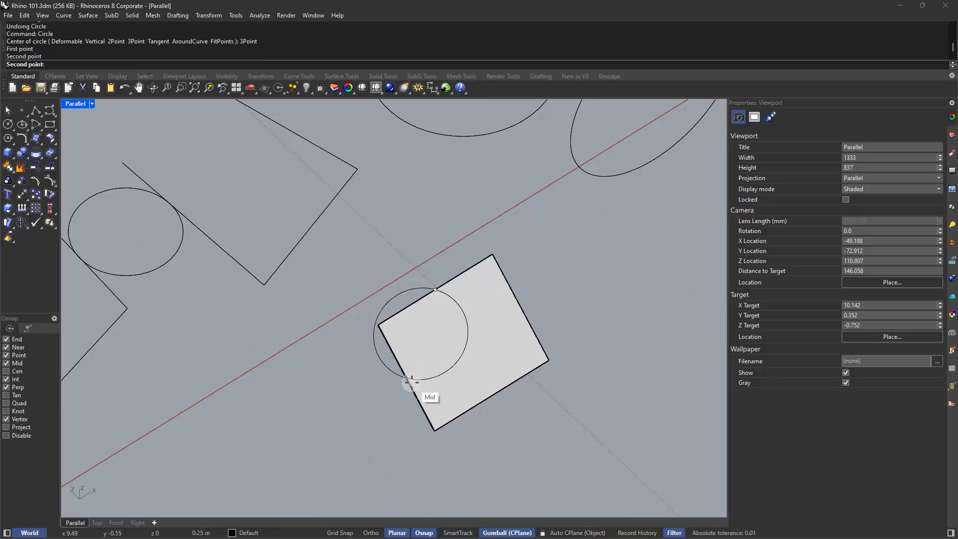
{"action": "left_click", "coordinate": [487, 395]}
{"action": "mouse_move", "coordinate": [488, 336]}
{"action": "right_mouse_down"}
{"action": "mouse_move", "coordinate": [562, 276]}
{"action": "mouse_move", "coordinate": [486, 321]}
{"action": "right_mouse_up"}
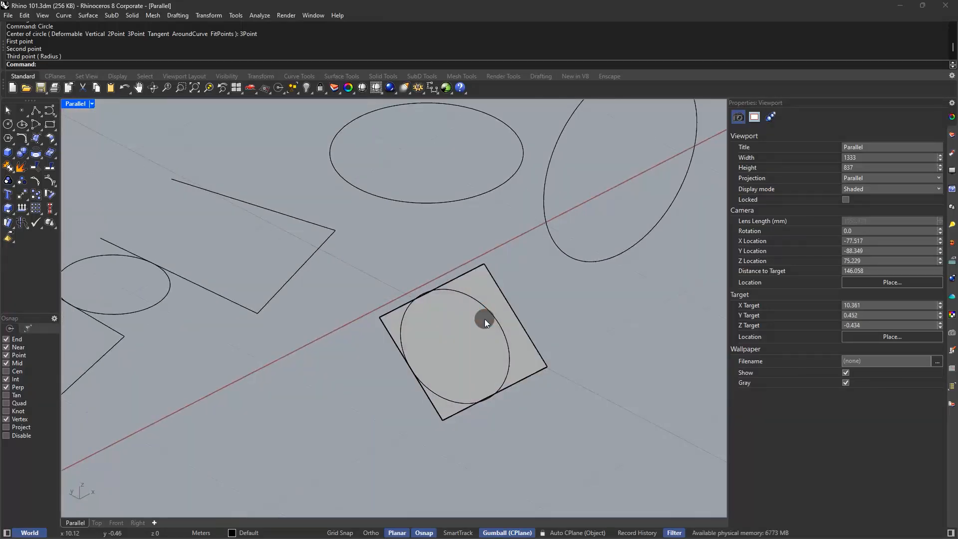
Draw an AroundCurve circle of radius 0.2 m on the upper segment of the open chain nearest the tilted surface.
{"action": "right_click", "coordinate": [484, 319]}
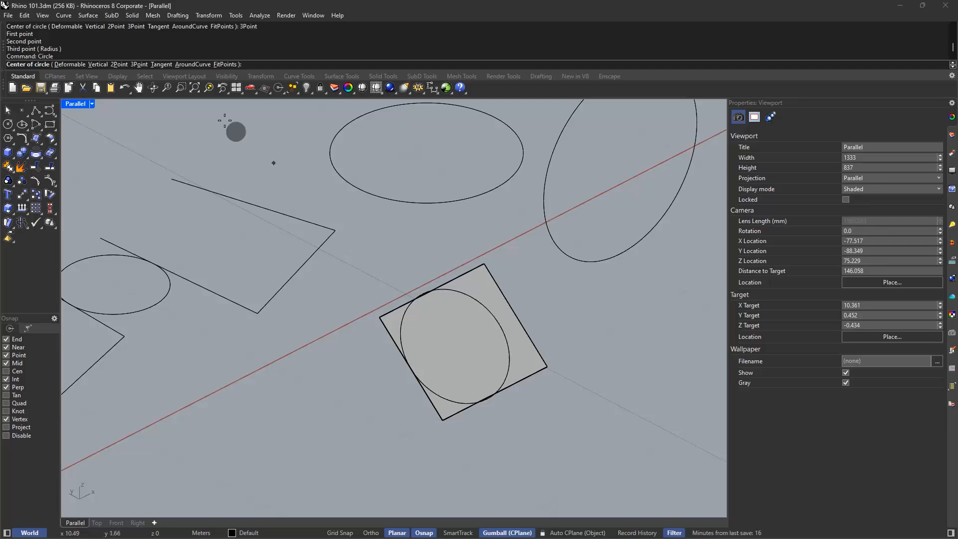
{"action": "left_click", "coordinate": [196, 65]}
{"action": "scroll", "coordinate": [331, 223], "scroll_direction": "down", "scroll_amount": 3}
{"action": "scroll", "coordinate": [299, 242], "scroll_direction": "up", "scroll_amount": 3}
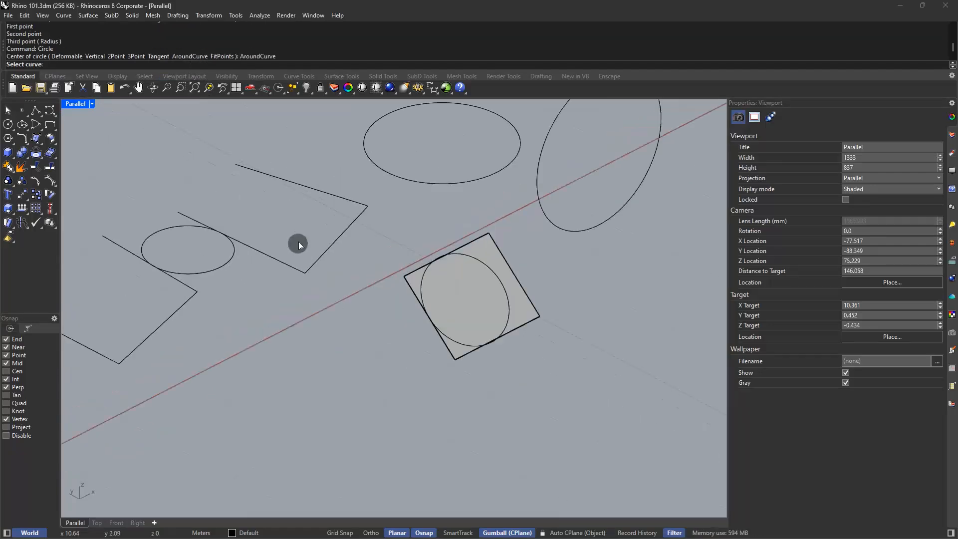
{"action": "left_click", "coordinate": [308, 190]}
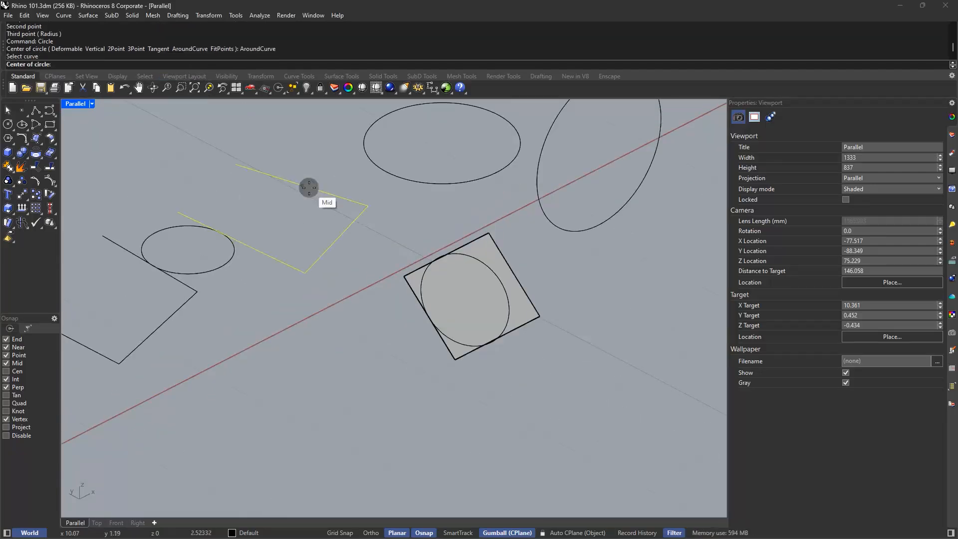
{"action": "left_click", "coordinate": [273, 178]}
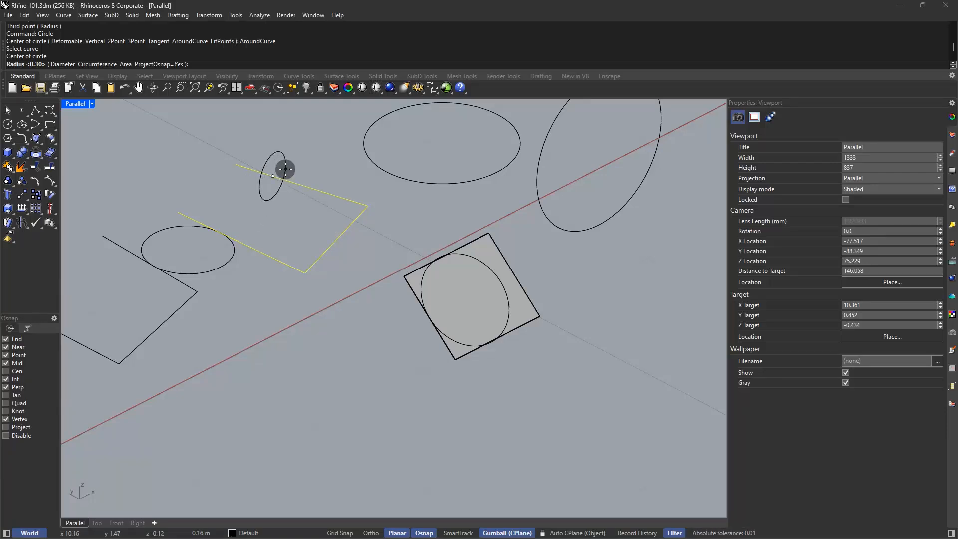
{"action": "type", "text": "0.2"}
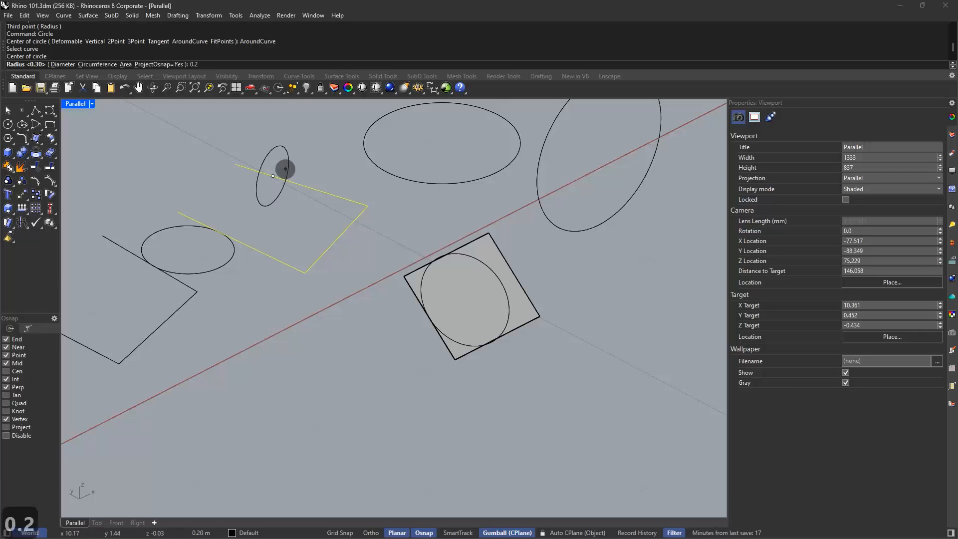
{"action": "key", "text": "Return"}
{"action": "mouse_move", "coordinate": [285, 169]}
{"action": "right_mouse_down"}
{"action": "mouse_move", "coordinate": [396, 175]}
{"action": "mouse_move", "coordinate": [246, 206]}
{"action": "right_mouse_up"}
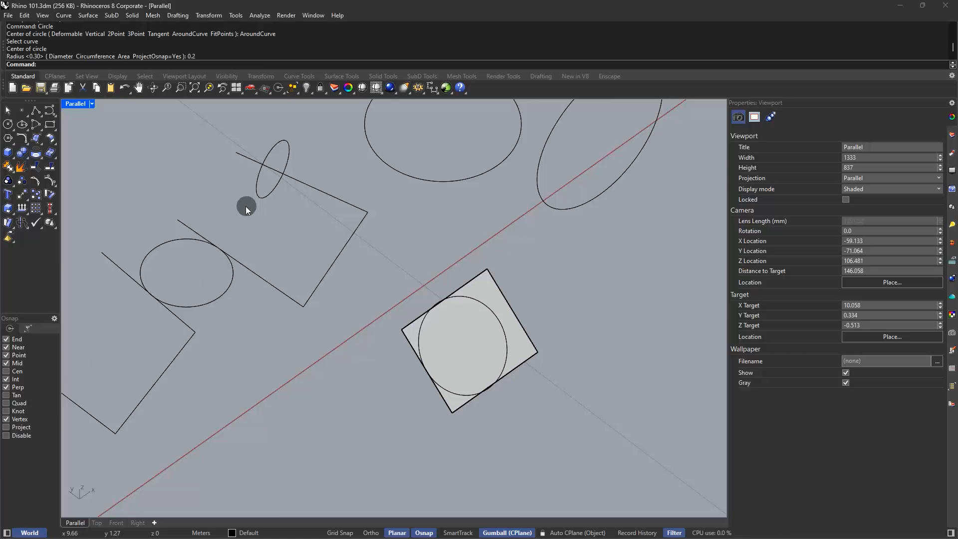
Draw a 90-degree arc from its centre with a radius of about 0.47 m beyond the tilted surface, using Ortho for its start point.
{"action": "type", "text": "arc"}
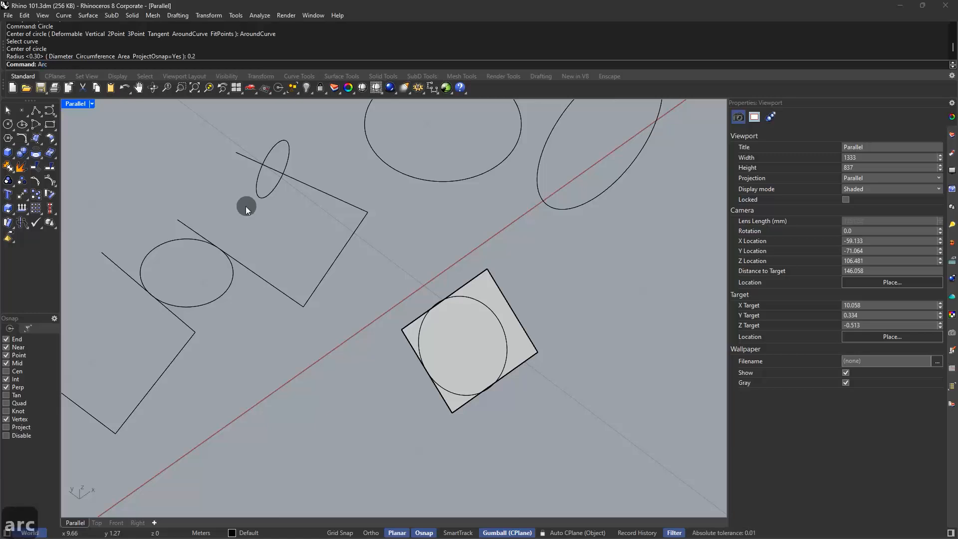
{"action": "key", "text": "Return"}
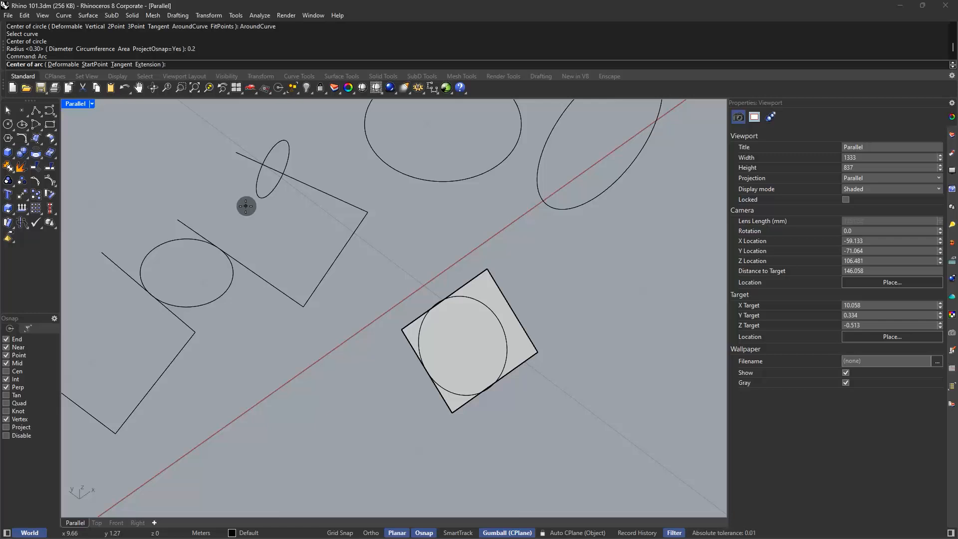
{"action": "scroll", "coordinate": [256, 346], "scroll_direction": "down", "scroll_amount": 4}
{"action": "scroll", "coordinate": [487, 288], "scroll_direction": "up", "scroll_amount": 2}
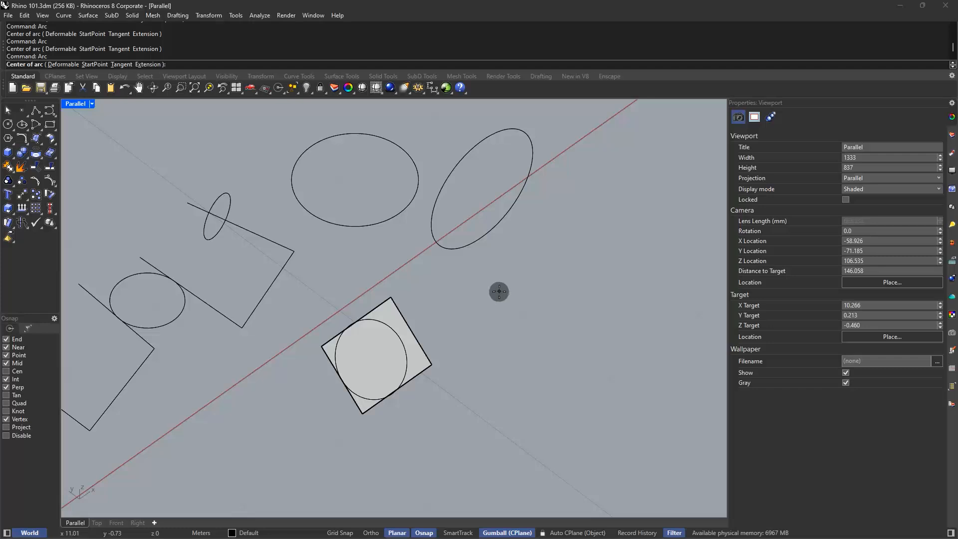
{"action": "left_click", "coordinate": [509, 298]}
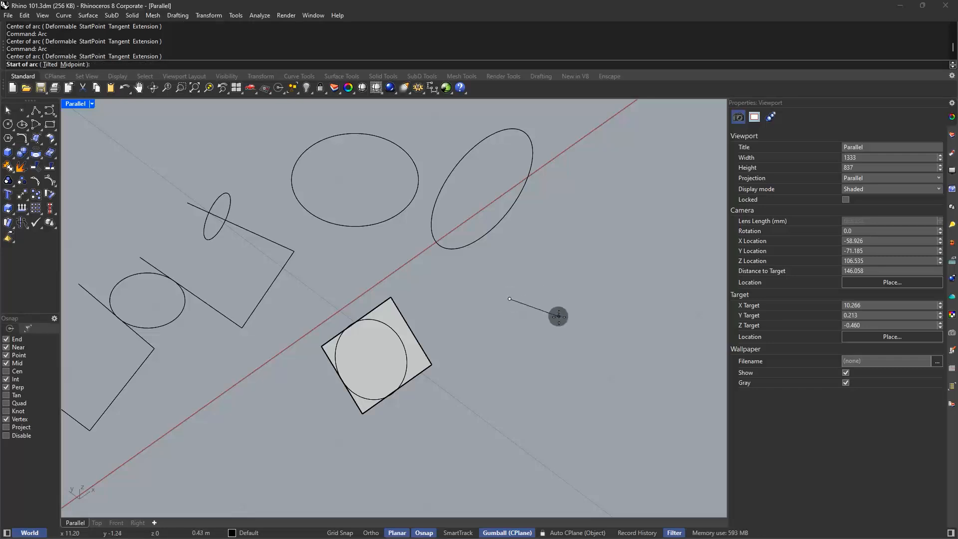
{"action": "key", "text": "F8"}
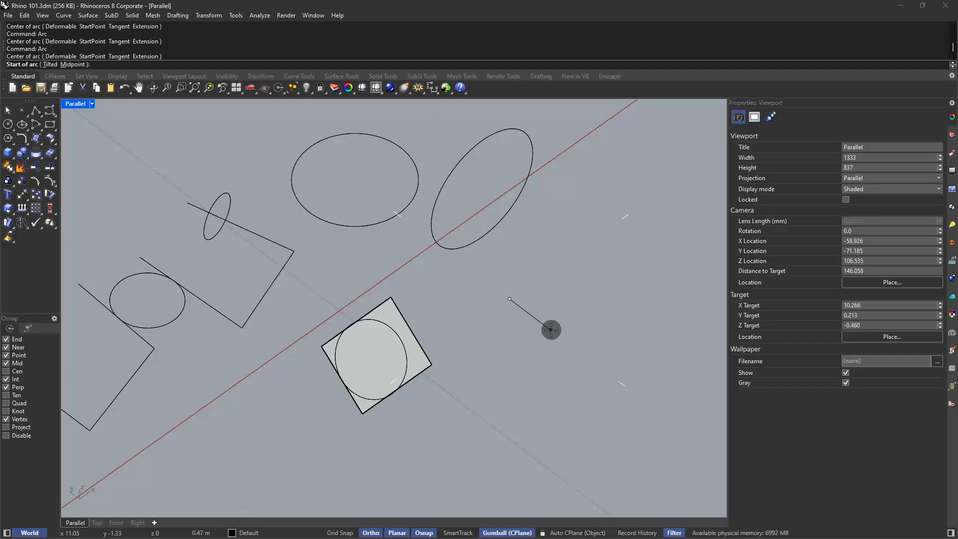
{"action": "left_click", "coordinate": [551, 330]}
{"action": "key", "text": "F8"}
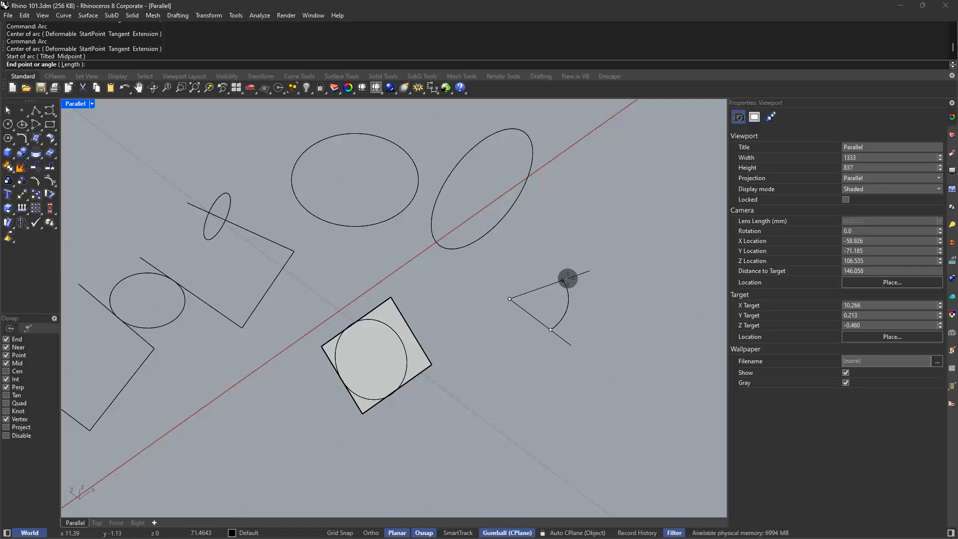
{"action": "type", "text": "90"}
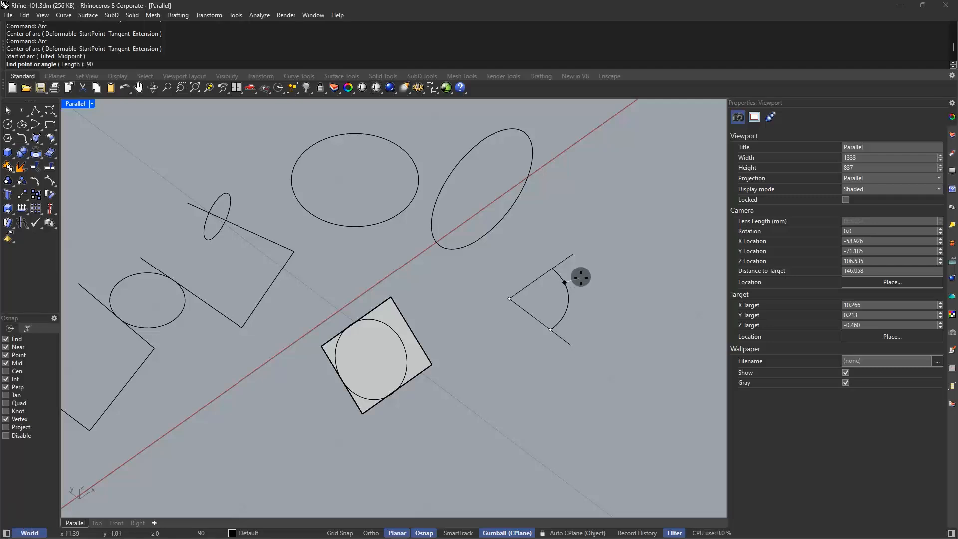
{"action": "left_click", "coordinate": [581, 277]}
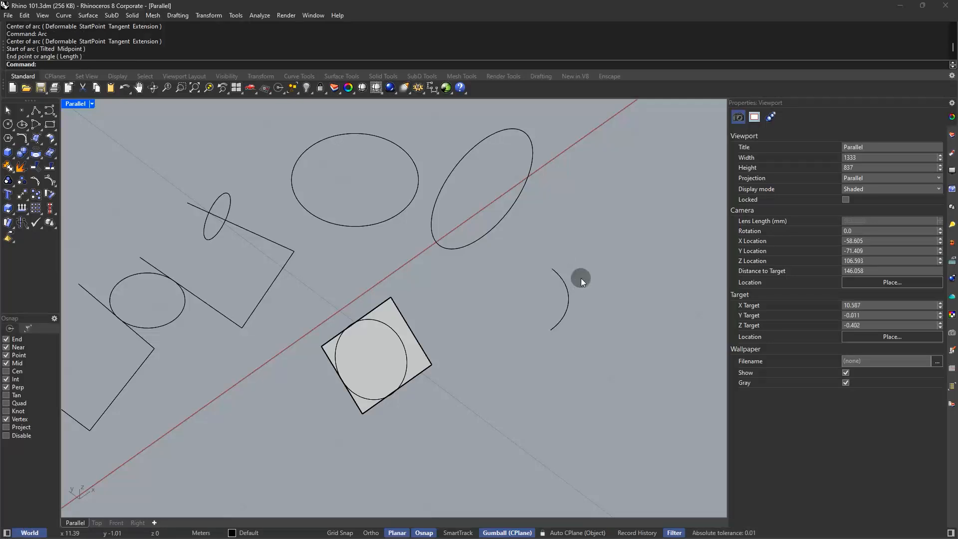
Draw a larger 180-degree arc from its centre and start point below the quarter arc.
{"action": "right_click", "coordinate": [530, 375]}
{"action": "left_click", "coordinate": [526, 383]}
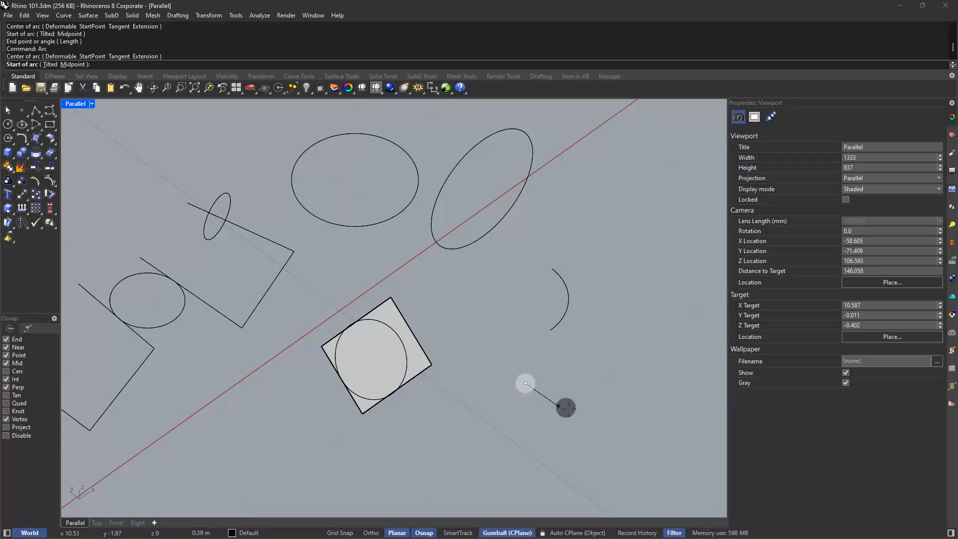
{"action": "left_click", "coordinate": [579, 423]}
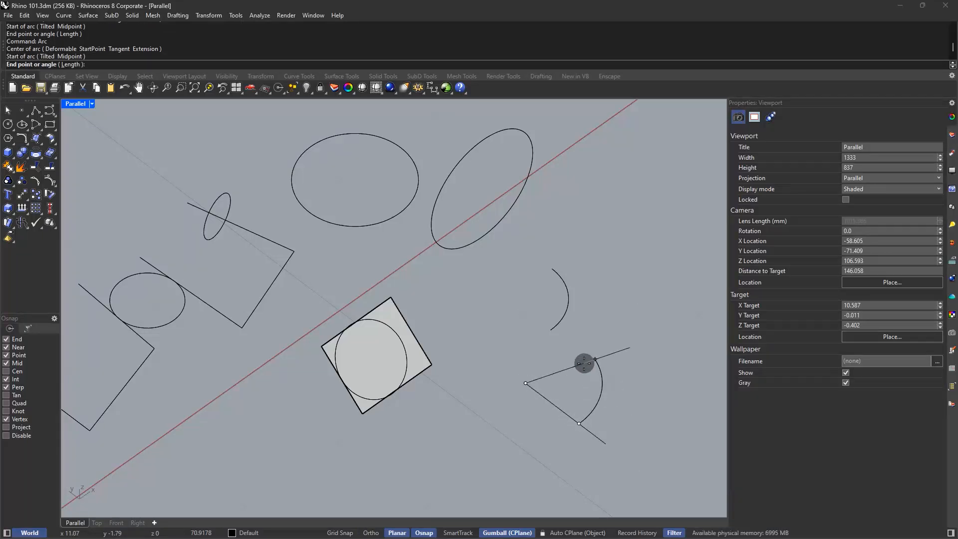
{"action": "type", "text": "180"}
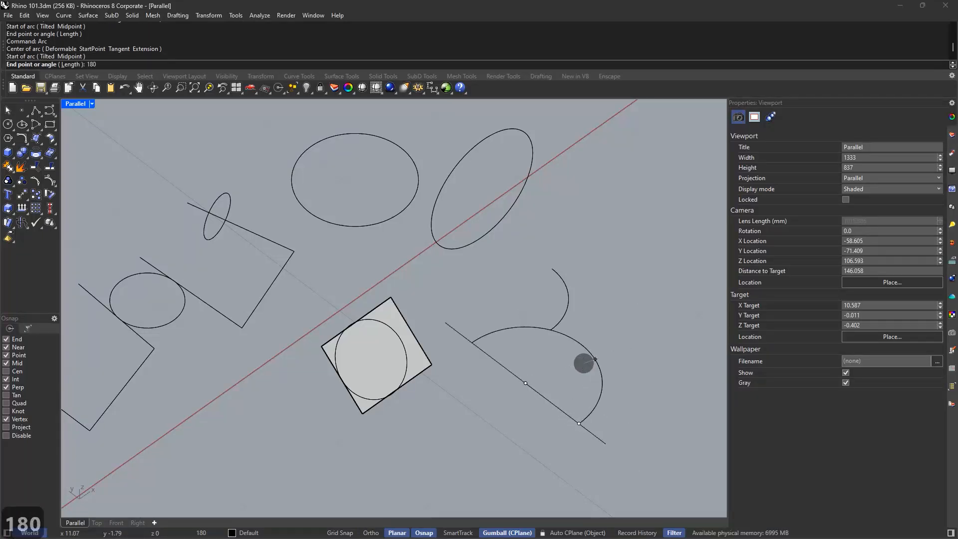
{"action": "key", "text": "Return"}
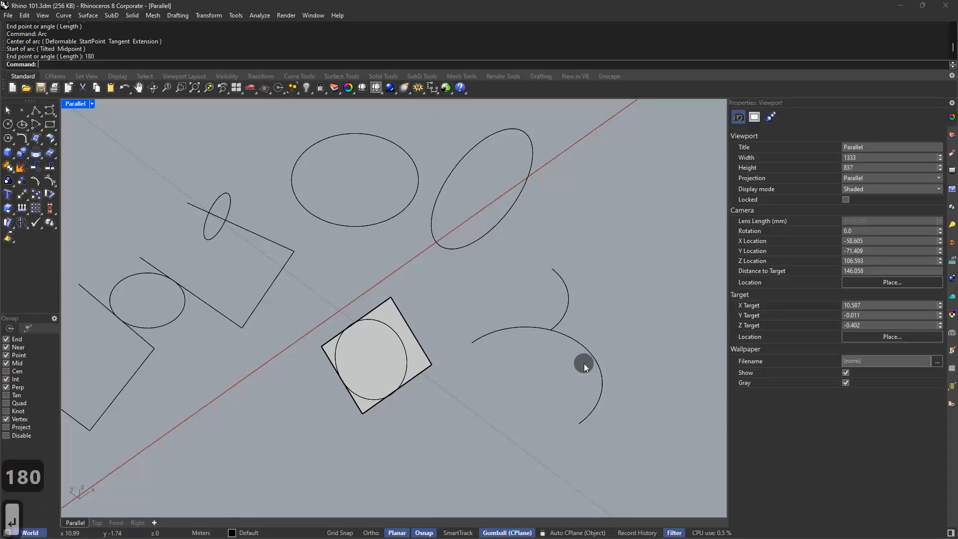
Move the 180-degree arc slightly away from the quarter arc, and deselect it.
{"action": "left_click", "coordinate": [584, 363]}
{"action": "left_click_drag", "start_coordinate": [584, 352], "coordinate": [555, 394]}
{"action": "left_click", "coordinate": [614, 303]}
{"action": "right_click_drag", "start_coordinate": [571, 310], "coordinate": [514, 303], "text": "shift"}
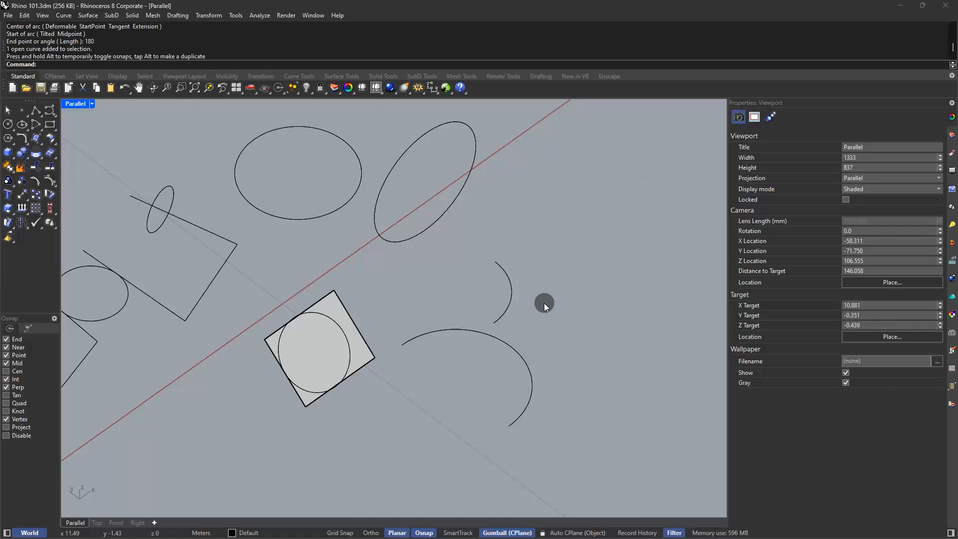
Draw a small flat circle by centre and radius between the tilted surface and the quarter arc.
{"action": "type", "text": "cir"}
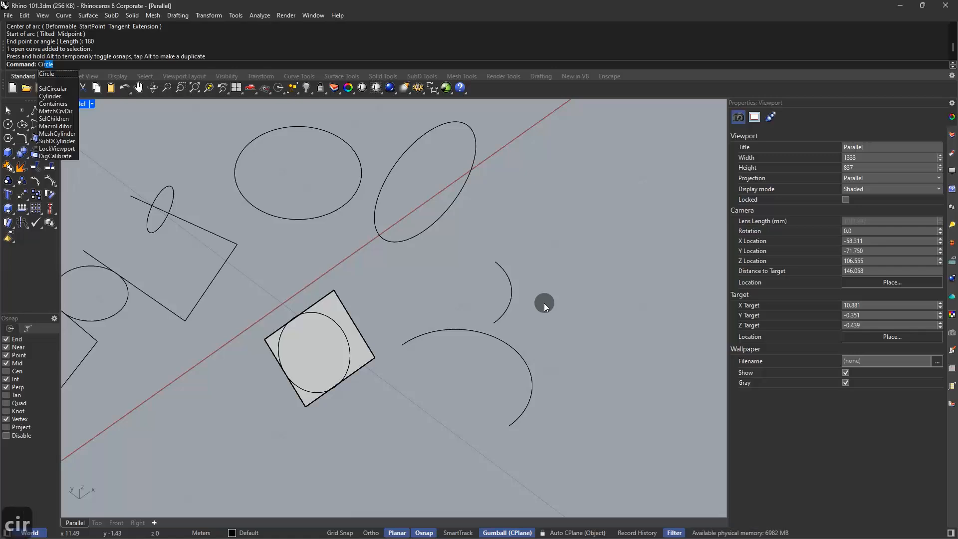
{"action": "key", "text": "Return"}
{"action": "left_click", "coordinate": [426, 285]}
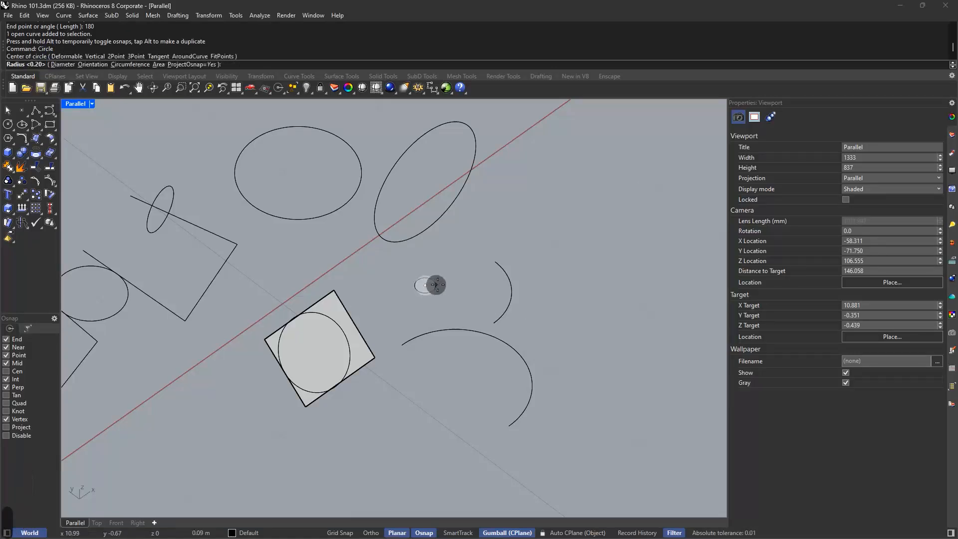
{"action": "left_click", "coordinate": [450, 286]}
Draw a single-segment polyline across the small circle, roughly through its centre, to divide it in two.
{"action": "type", "text": "l"}
{"action": "key", "text": "Return"}
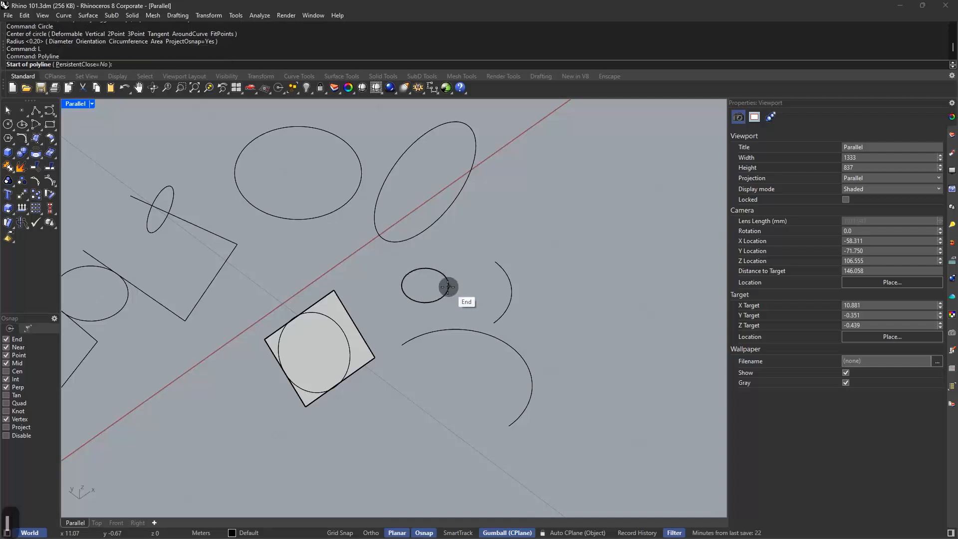
{"action": "scroll", "coordinate": [449, 280], "scroll_direction": "up", "scroll_amount": 4}
{"action": "left_click", "coordinate": [405, 314]}
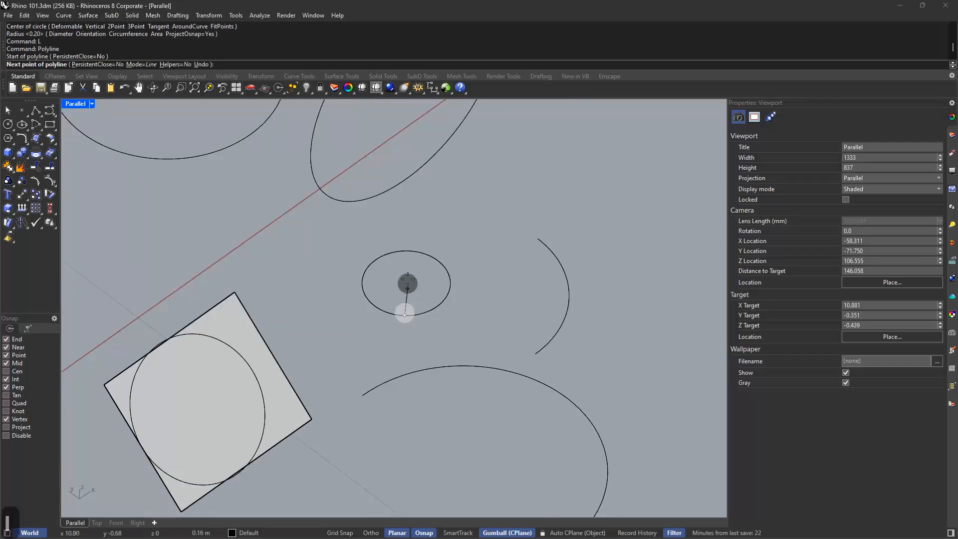
{"action": "left_click", "coordinate": [408, 250]}
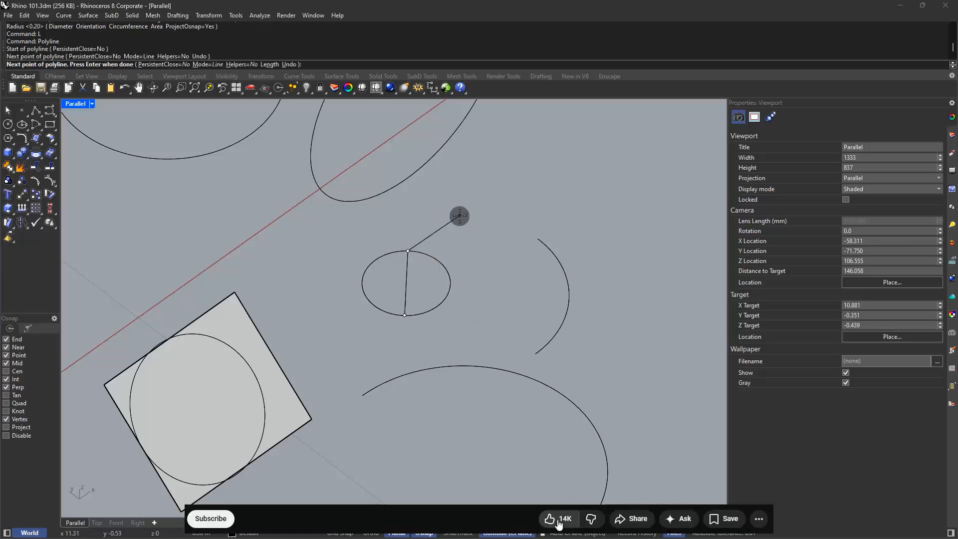
{"action": "right_click", "coordinate": [459, 217]}
{"action": "left_click", "coordinate": [412, 275]}
{"action": "left_click", "coordinate": [460, 219]}
Trim away the half of the small circle facing the tilted surface, using the dividing line as the cutting object.
{"action": "type", "text": "t"}
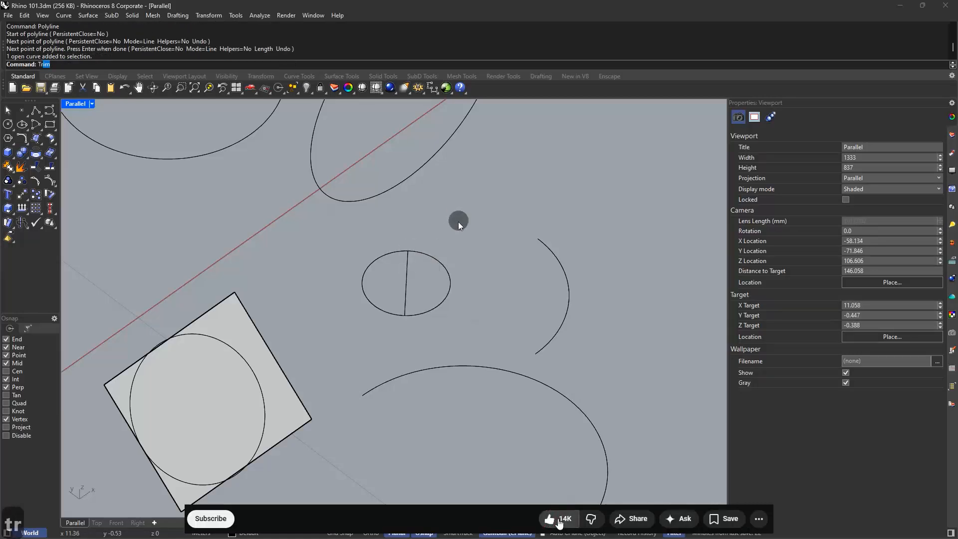
{"action": "type", "text": "r"}
{"action": "key", "text": "Return"}
{"action": "left_click", "coordinate": [407, 268]}
{"action": "right_click", "coordinate": [382, 269]}
{"action": "left_click", "coordinate": [369, 265]}
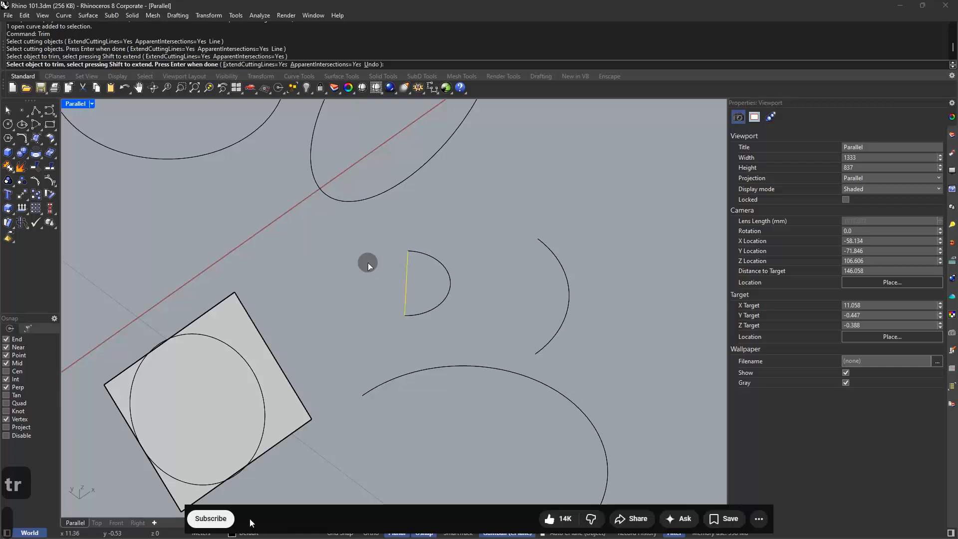
{"action": "key", "text": "space"}
Delete the dividing line, keeping only the half circle, and clear the selection.
{"action": "left_click", "coordinate": [407, 269]}
{"action": "key", "text": "Delete"}
{"action": "left_click", "coordinate": [451, 281]}
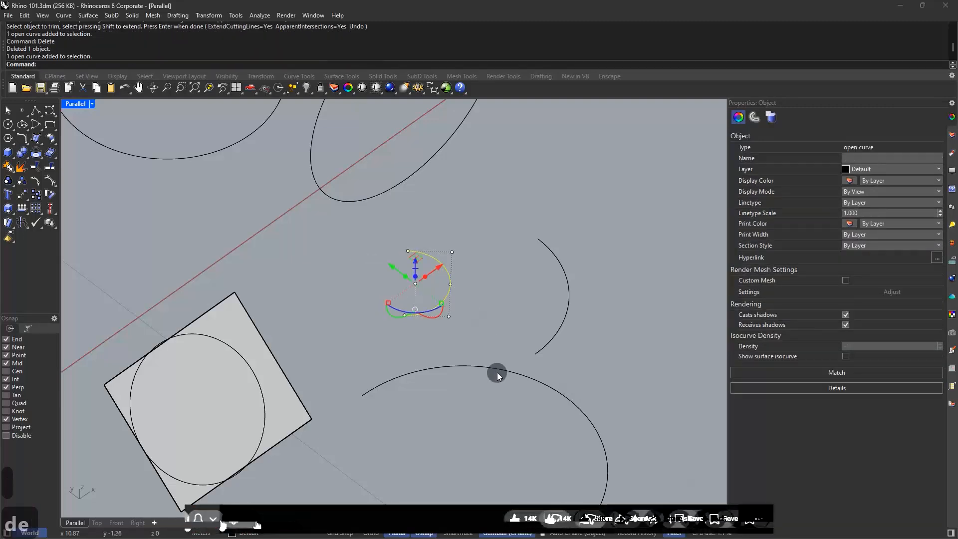
{"action": "left_click", "coordinate": [490, 304]}
{"action": "right_click", "coordinate": [489, 304]}
{"action": "right_click", "coordinate": [489, 304]}
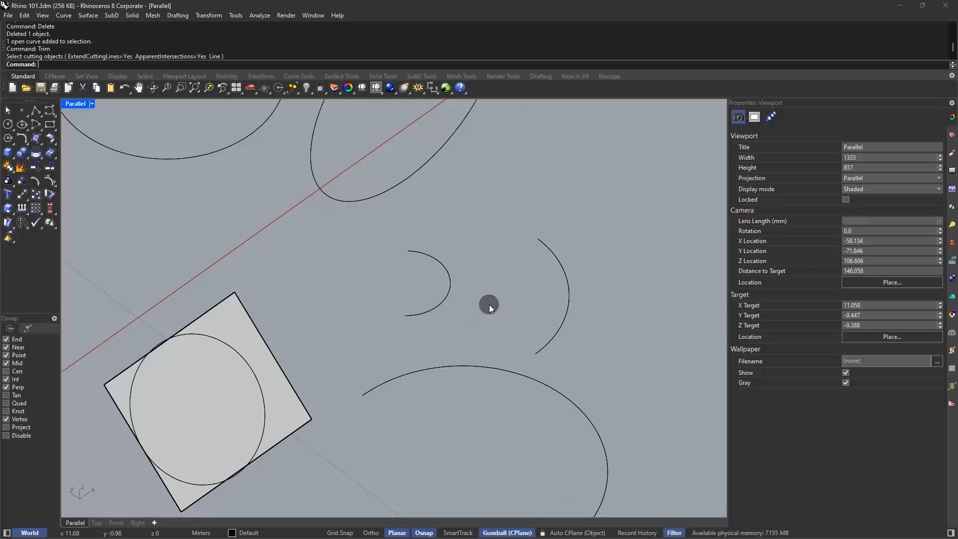
Draw a start-point arc from the half circle's upper end to the quarter arc's upper end, bulging away from the large arc.
{"action": "type", "text": "arc"}
{"action": "key", "text": "Return"}
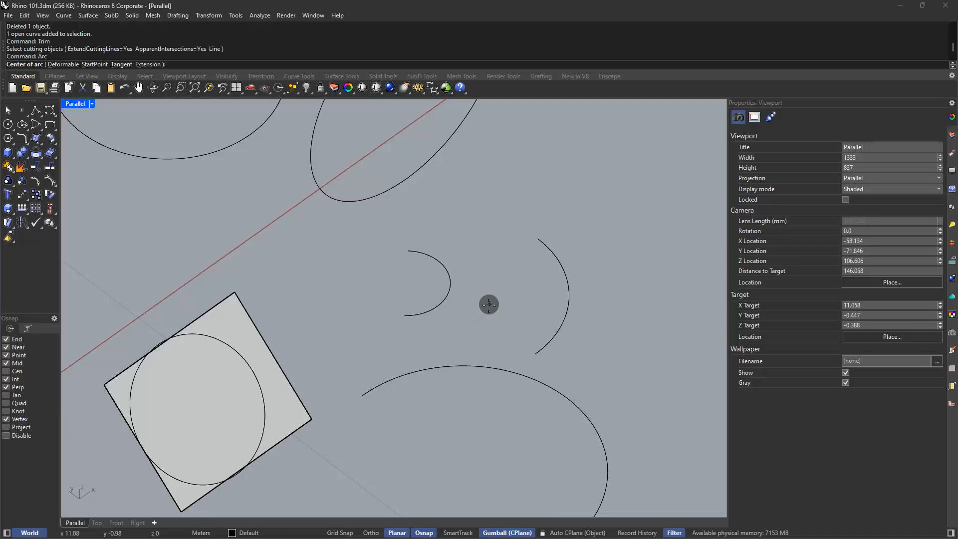
{"action": "left_click", "coordinate": [99, 65]}
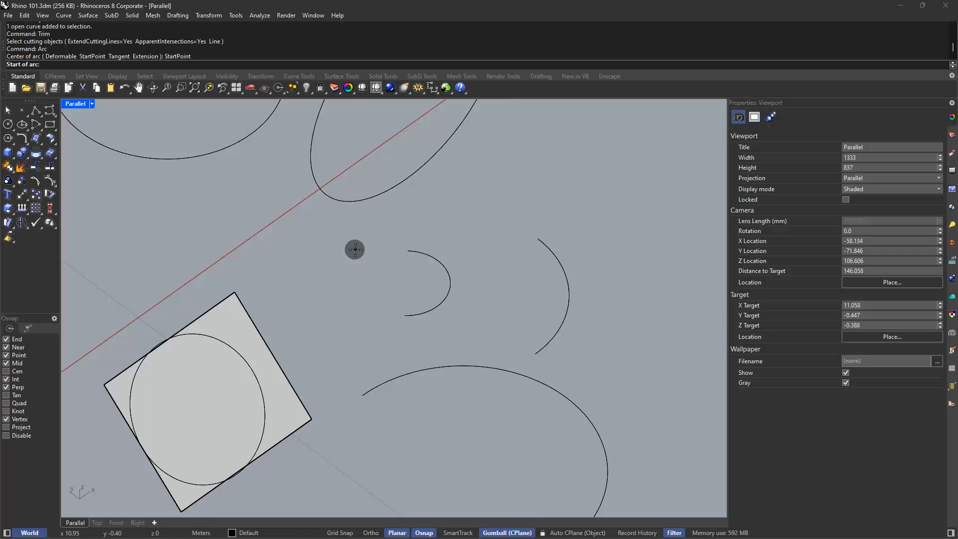
{"action": "left_click", "coordinate": [404, 251]}
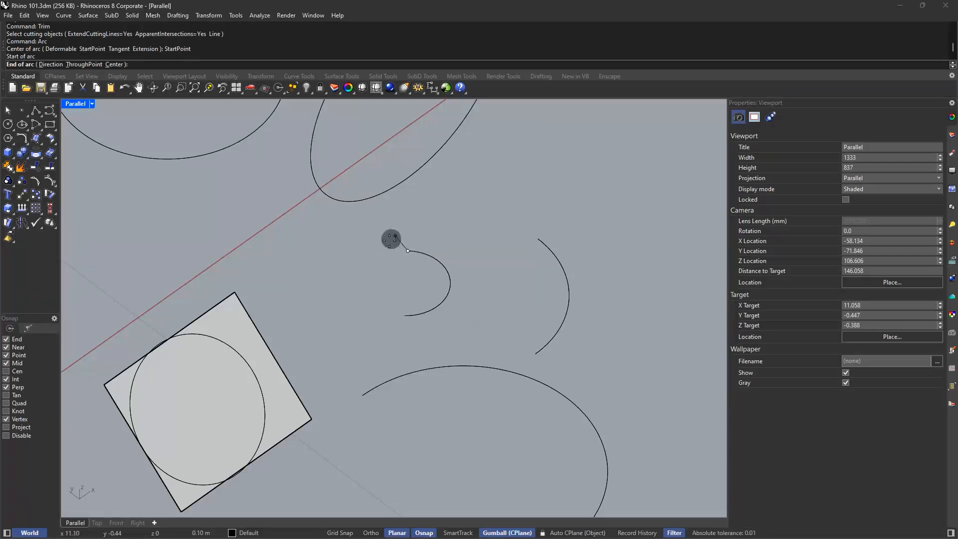
{"action": "left_click", "coordinate": [538, 238]}
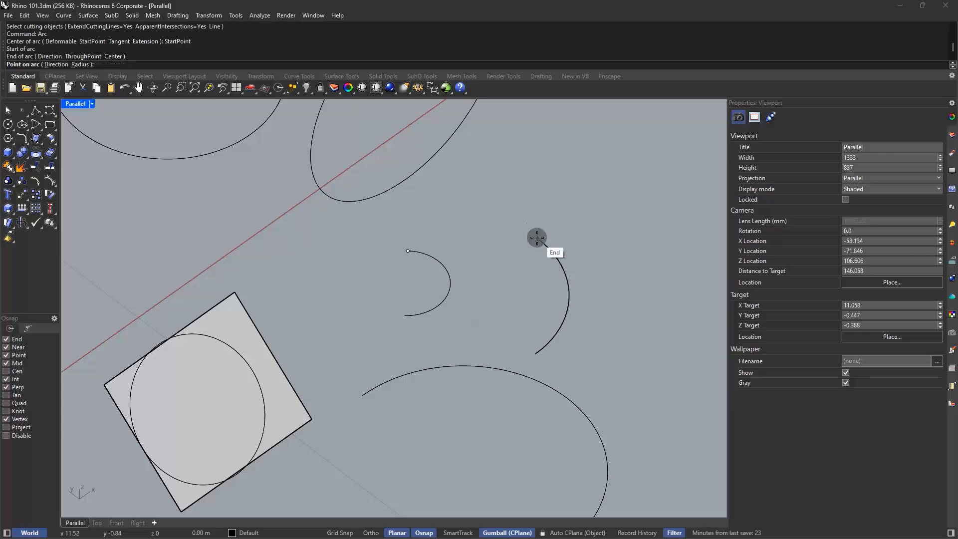
{"action": "left_click", "coordinate": [436, 193]}
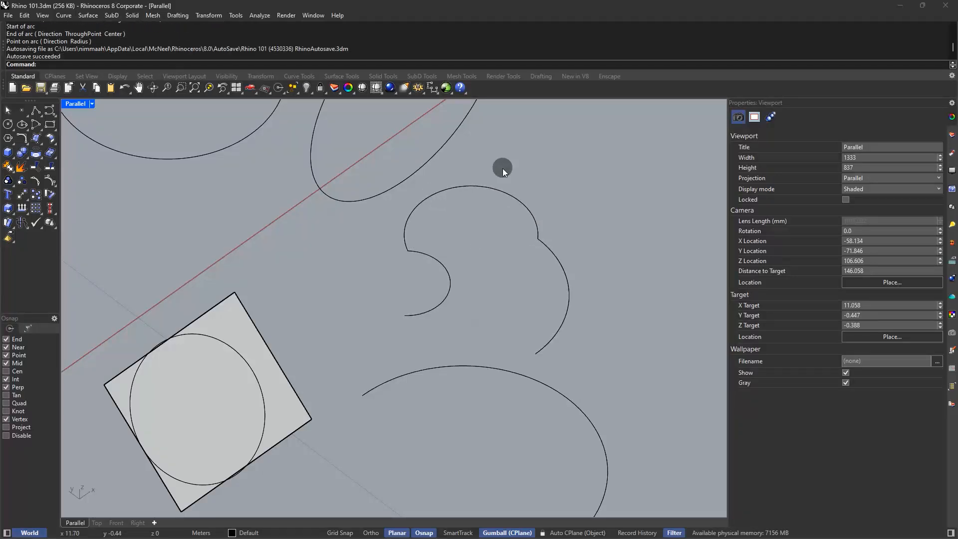
Draw a degree-3 control-point curve winding from the half circle's lower end to the near end of the large arc.
{"action": "type", "text": "curve"}
{"action": "key", "text": "Return"}
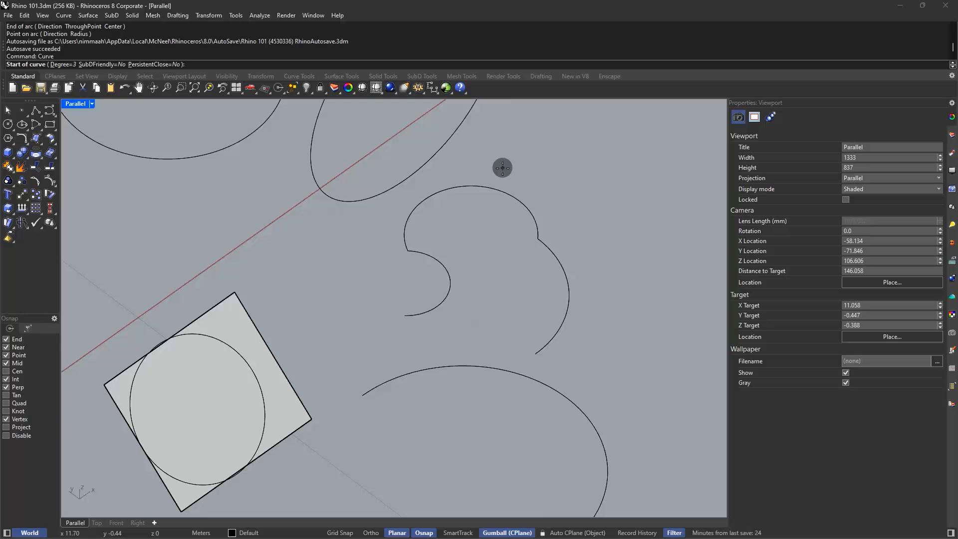
{"action": "left_click", "coordinate": [403, 315]}
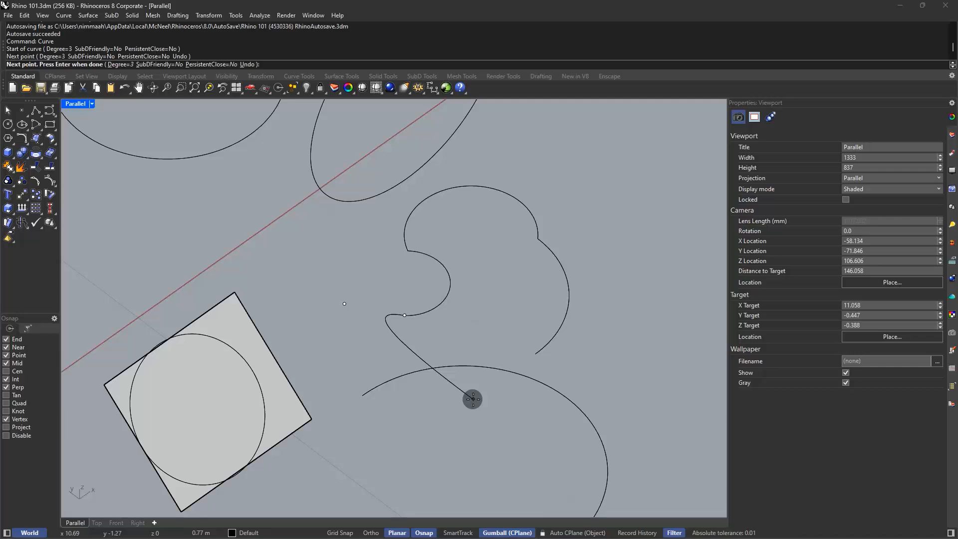
{"action": "left_click", "coordinate": [473, 399]}
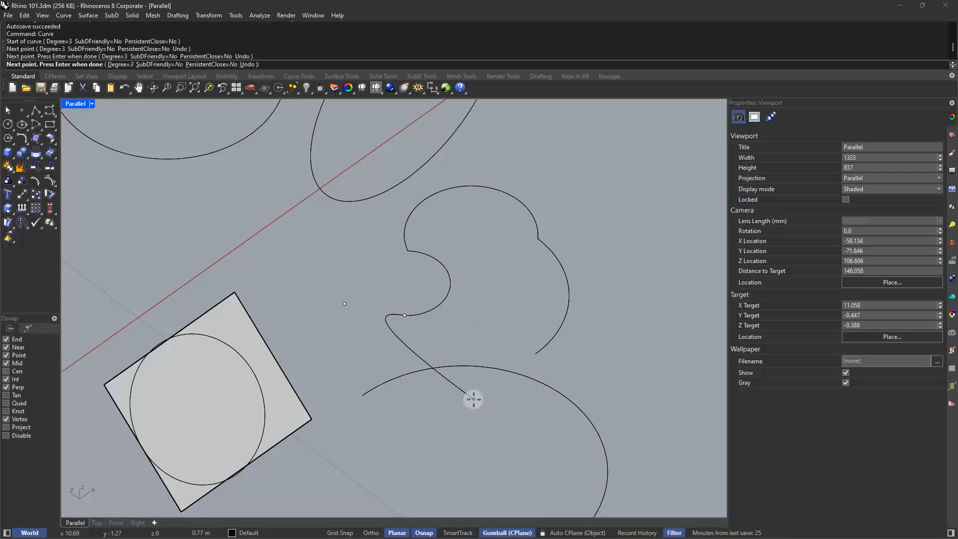
{"action": "left_click", "coordinate": [311, 317]}
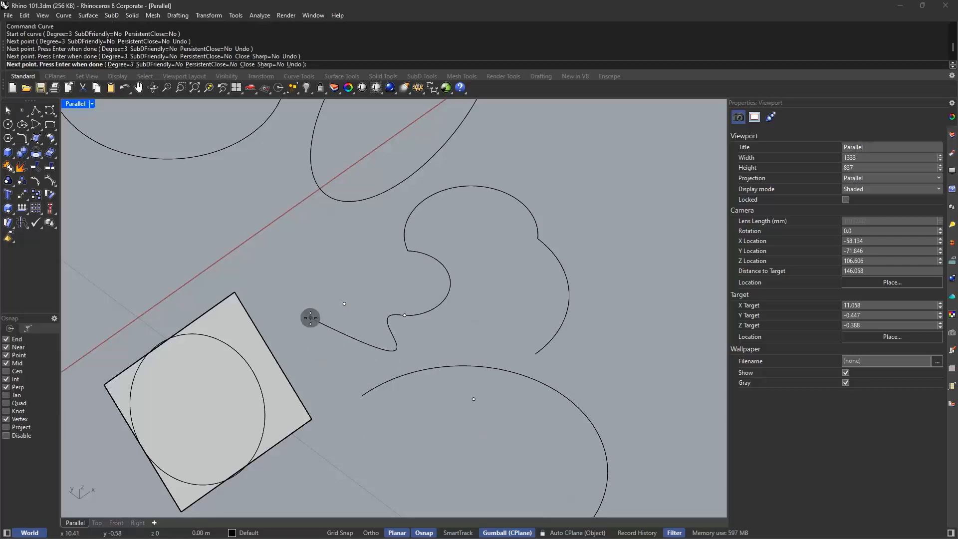
{"action": "left_click", "coordinate": [323, 381]}
{"action": "left_click", "coordinate": [313, 463]}
{"action": "left_click", "coordinate": [342, 411]}
{"action": "left_click", "coordinate": [362, 396]}
{"action": "right_click", "coordinate": [448, 344]}
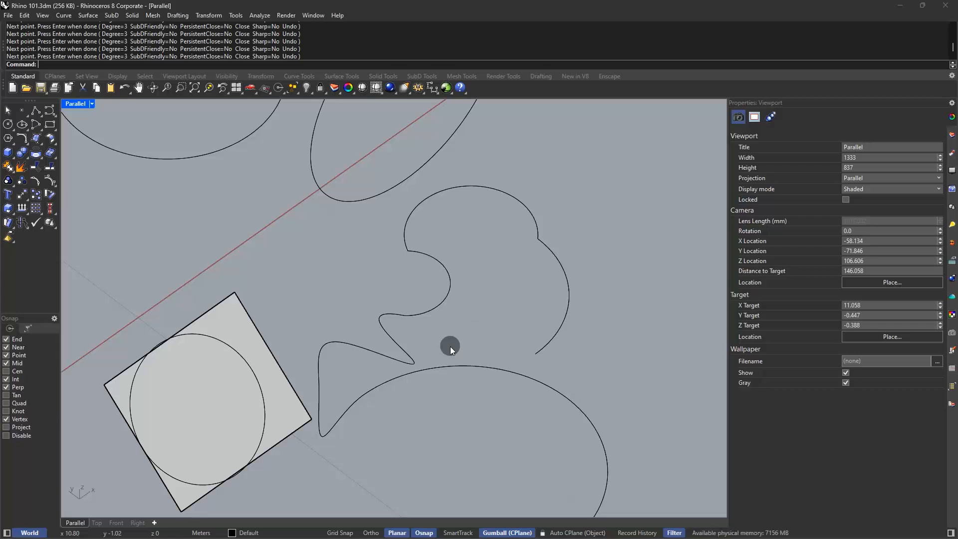
{"action": "type", "text": "inter"}
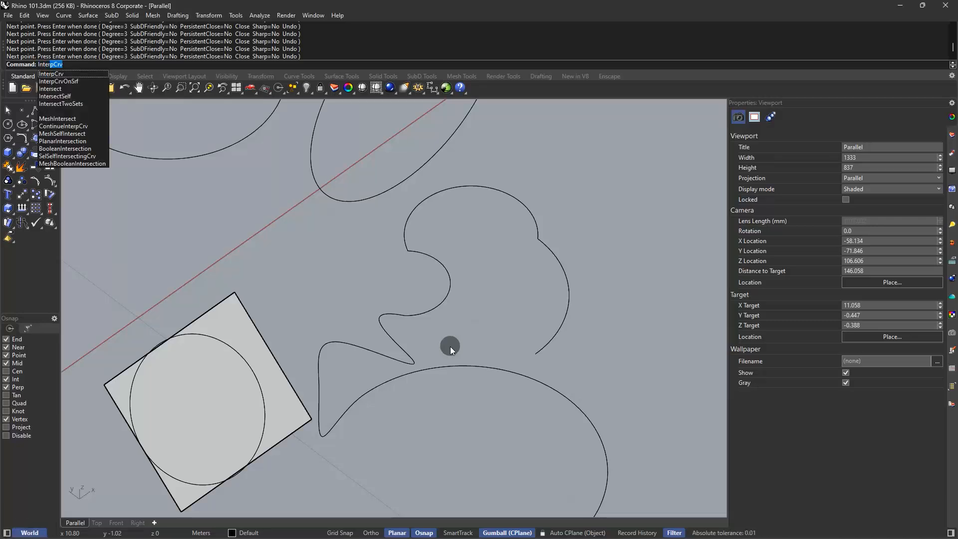
{"action": "key", "text": "Escape"}
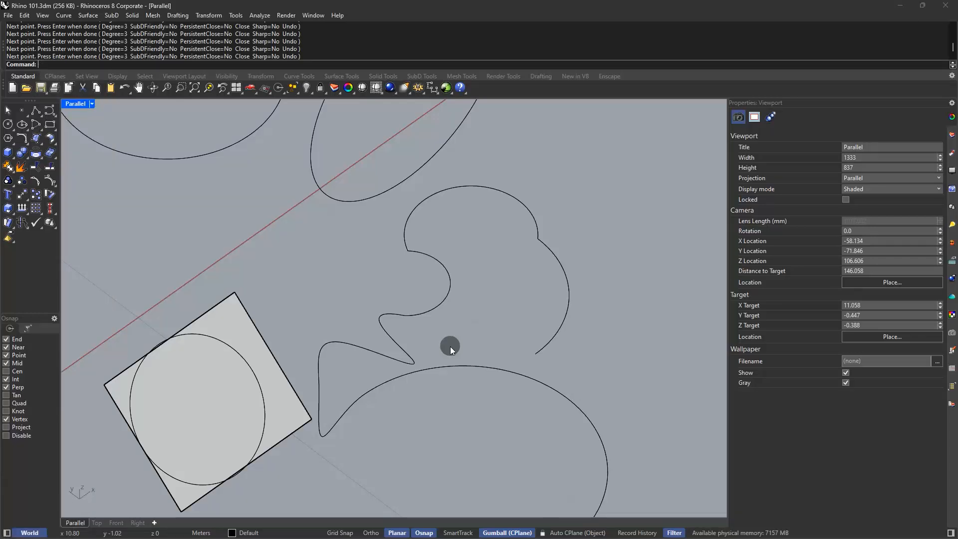
{"action": "scroll", "coordinate": [450, 346], "scroll_direction": "down", "scroll_amount": 3}
{"action": "scroll", "coordinate": [375, 298], "scroll_direction": "up", "scroll_amount": 1}
{"action": "type", "text": "C"}
{"action": "key", "text": "BackSpace"}
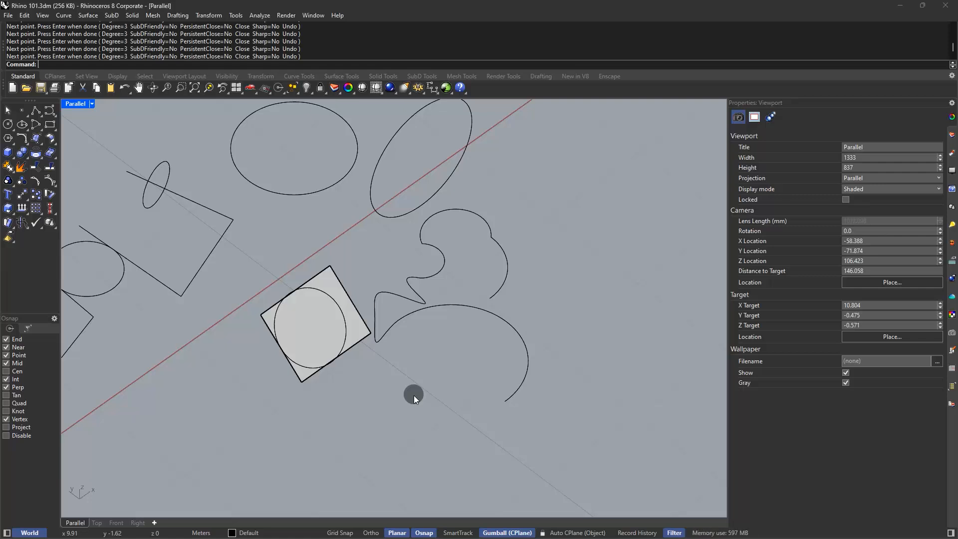
Draw a corner-to-corner rectangle with length and width both 0.5 m in the empty area beyond the tilted ellipse.
{"action": "type", "text": "recta"}
{"action": "key", "text": "Return"}
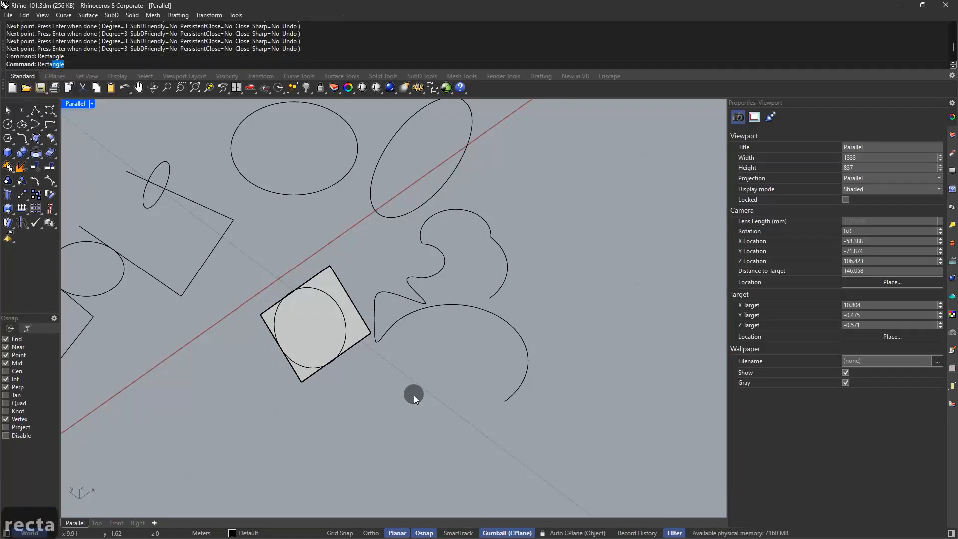
{"action": "left_click", "coordinate": [488, 214]}
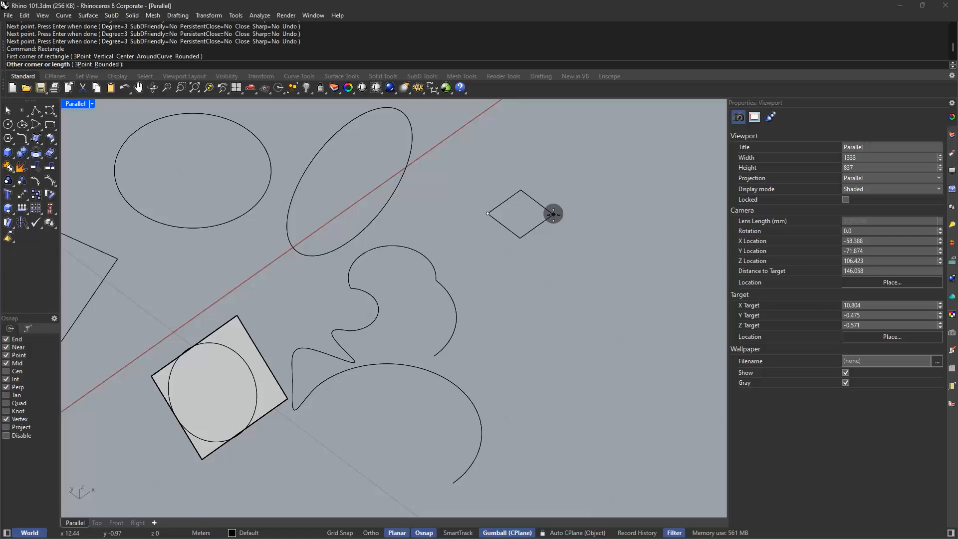
{"action": "type", "text": "0.5"}
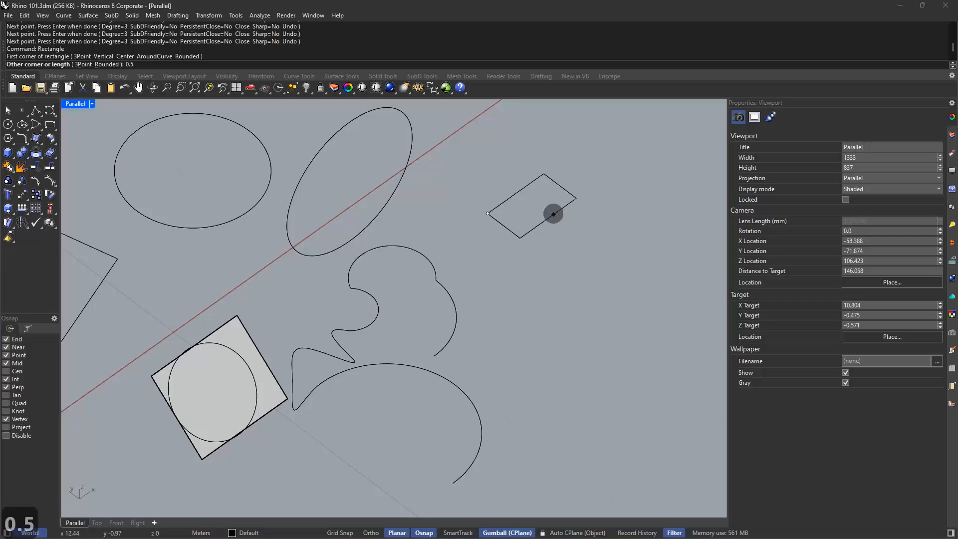
{"action": "key", "text": "Return"}
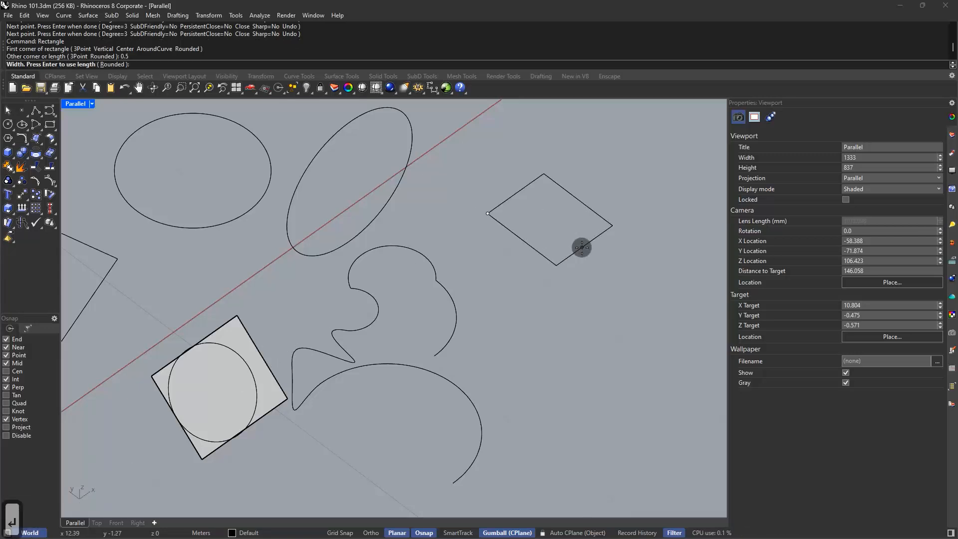
{"action": "key", "text": "Return"}
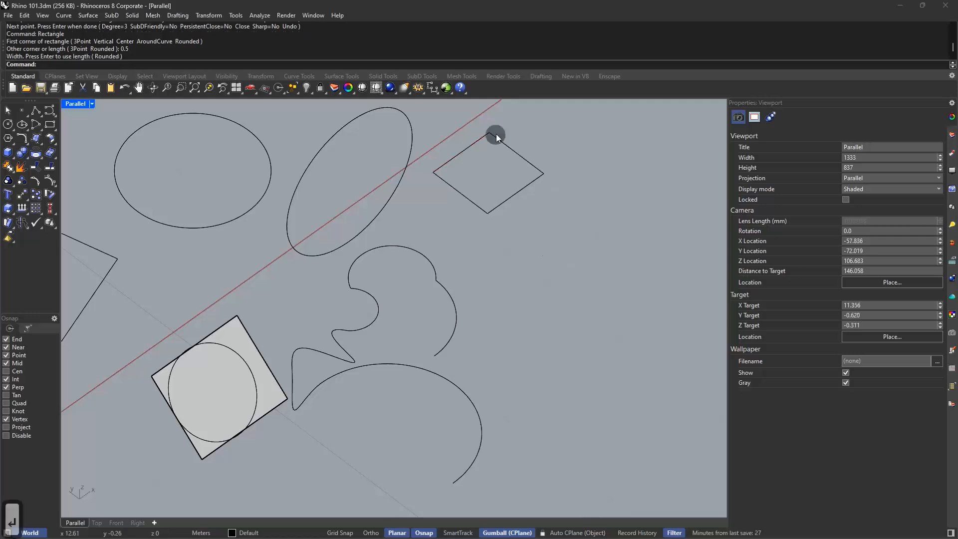
Duplicate the 0.5 m square with the gumball, placing the copy alongside the original.
{"action": "right_click_drag", "start_coordinate": [497, 136], "coordinate": [462, 229]}
{"action": "left_click", "coordinate": [475, 241]}
{"action": "left_click_drag", "start_coordinate": [476, 249], "coordinate": [535, 222]}
{"action": "key", "text": "alt"}
Move both squares together into the open area away from the other curves, then shift one square farther from the other.
{"action": "left_click", "coordinate": [619, 182]}
{"action": "left_click_drag", "start_coordinate": [619, 182], "coordinate": [449, 280]}
{"action": "left_click_drag", "start_coordinate": [466, 223], "coordinate": [573, 307]}
{"action": "left_click", "coordinate": [542, 269]}
{"action": "right_click_drag", "start_coordinate": [536, 267], "coordinate": [388, 250]}
{"action": "left_click", "coordinate": [452, 260]}
{"action": "left_click_drag", "start_coordinate": [506, 261], "coordinate": [579, 246]}
{"action": "scroll", "coordinate": [490, 295], "scroll_direction": "up", "scroll_amount": 4}
{"action": "right_click_drag", "start_coordinate": [492, 265], "coordinate": [452, 319]}
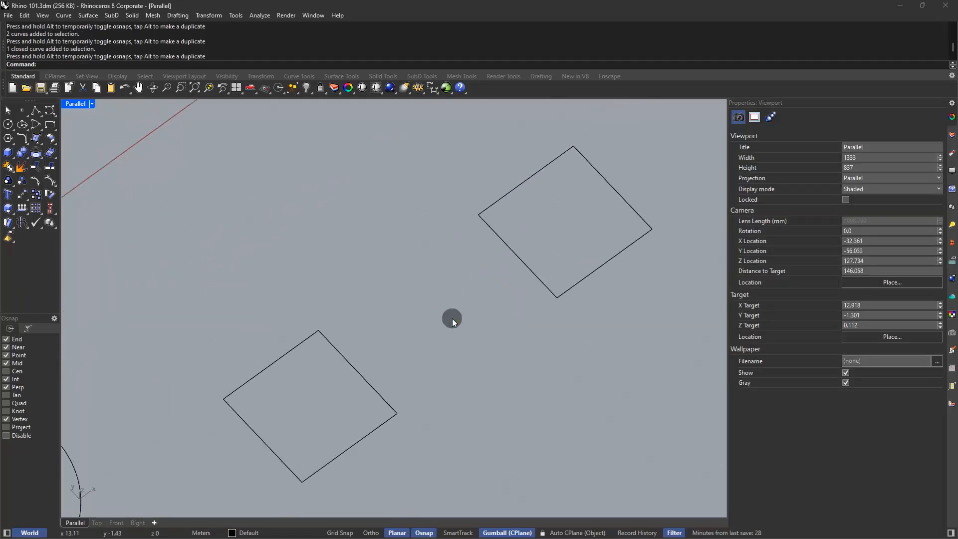
Draw a closed degree-3 control-point curve using the four corners of the farther square as its points.
{"action": "type", "text": "Curve"}
{"action": "key", "text": "Return"}
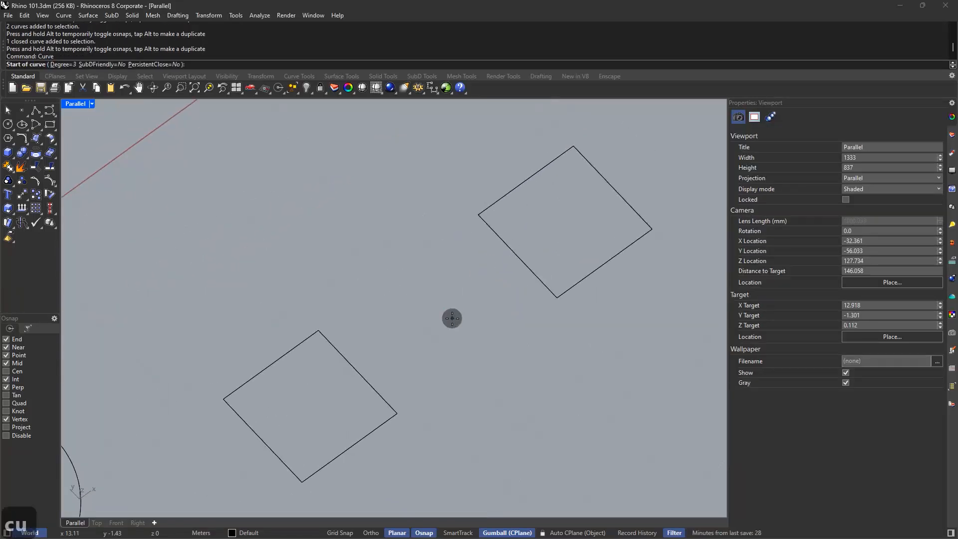
{"action": "left_click", "coordinate": [574, 146]}
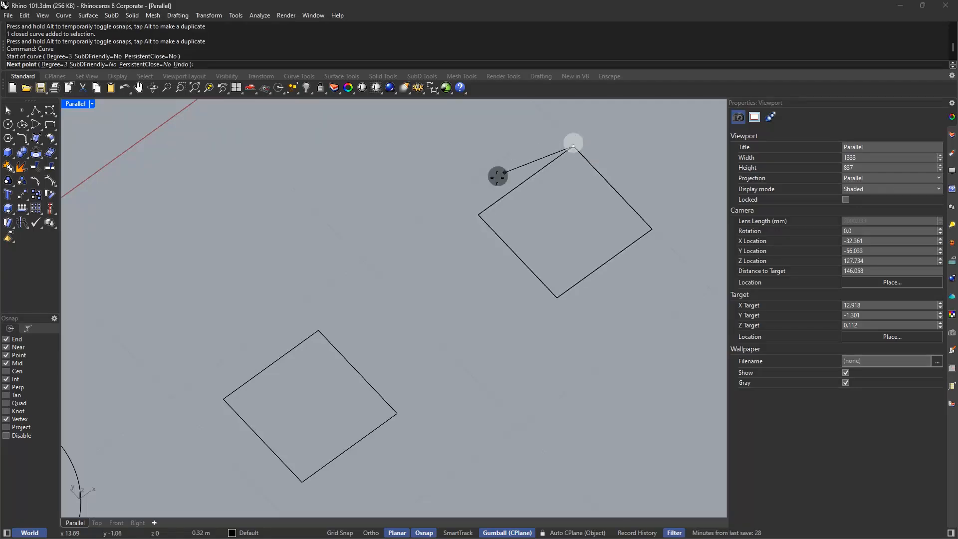
{"action": "left_click", "coordinate": [478, 215]}
{"action": "left_click", "coordinate": [558, 298]}
{"action": "left_click", "coordinate": [652, 229]}
{"action": "left_click", "coordinate": [574, 146]}
Draw a closed InterpCrv curve passing through the four corners of the other square.
{"action": "type", "text": "inter"}
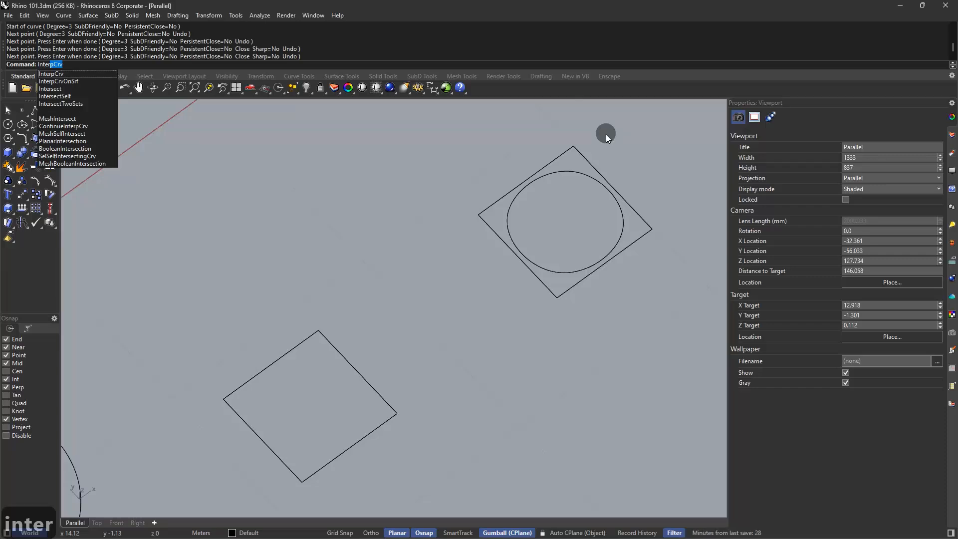
{"action": "key", "text": "Return"}
{"action": "left_click", "coordinate": [319, 331]}
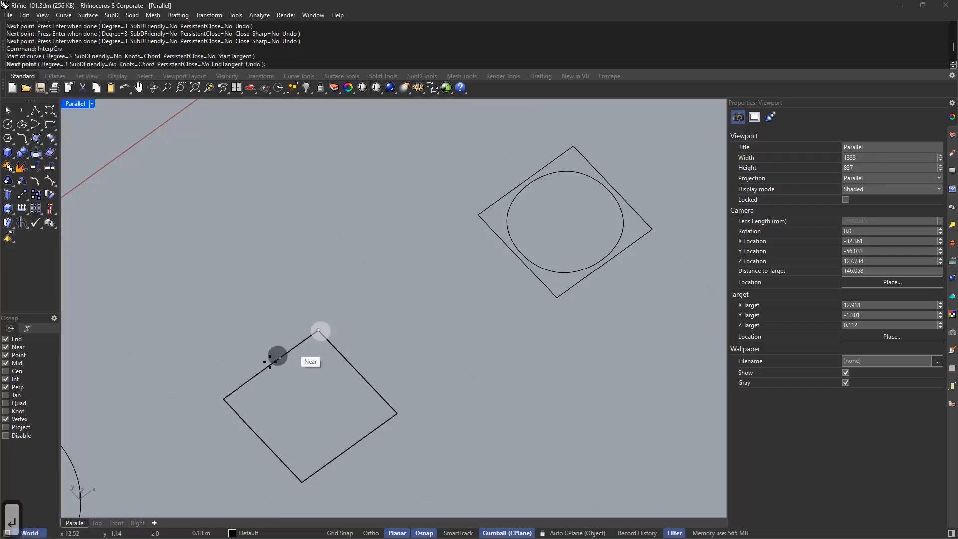
{"action": "left_click", "coordinate": [223, 399]}
{"action": "left_click", "coordinate": [302, 482]}
{"action": "left_click", "coordinate": [397, 413]}
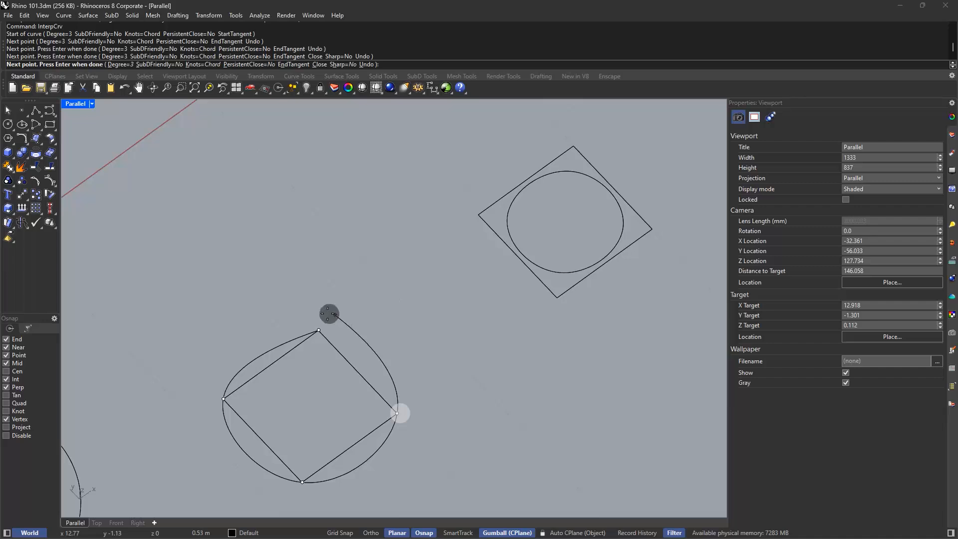
{"action": "left_click", "coordinate": [318, 330]}
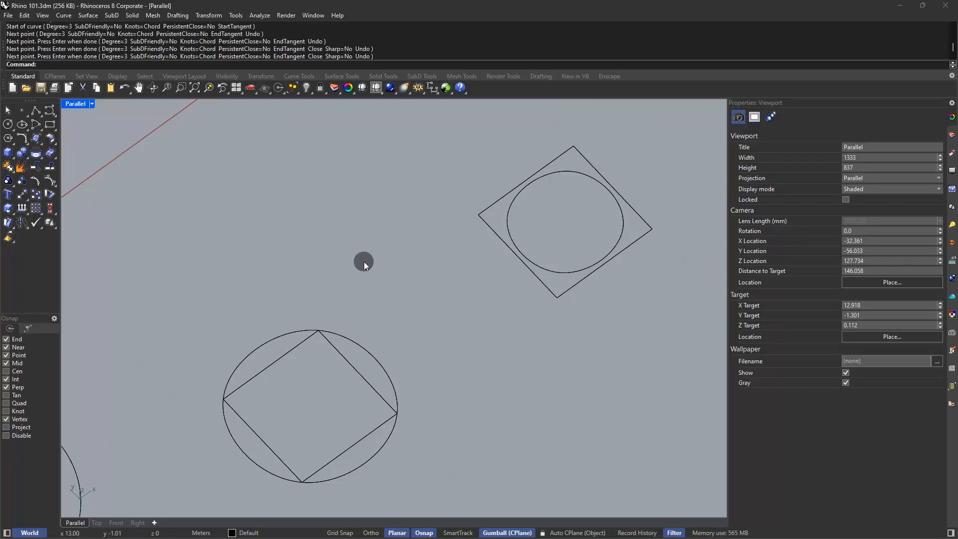
Draw a 2-turn spiral along an ortho-aligned axis about 0.99 m long near the squares, tapering from about 0.26 m to 0.05 m radius.
{"action": "type", "text": "spiral"}
{"action": "key", "text": "Return"}
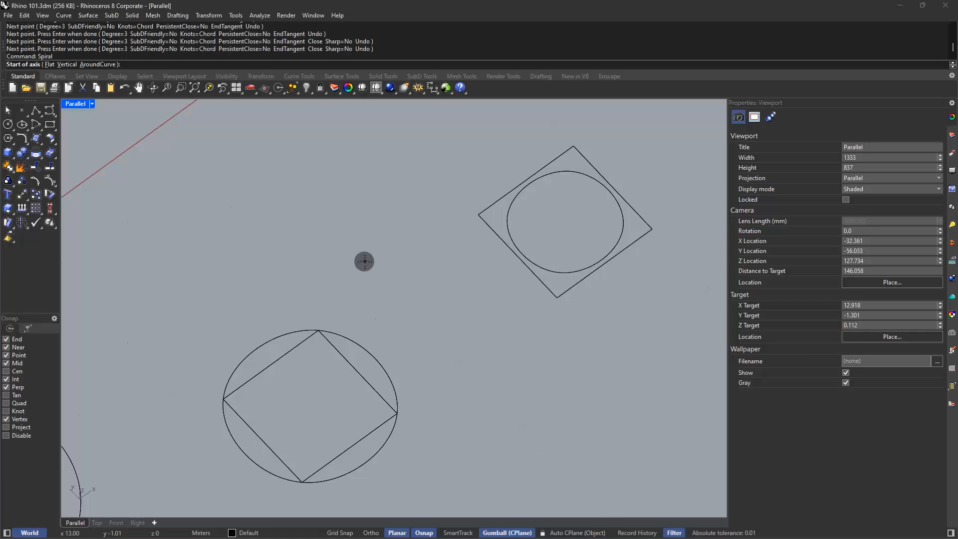
{"action": "scroll", "coordinate": [364, 261], "scroll_direction": "down", "scroll_amount": 3}
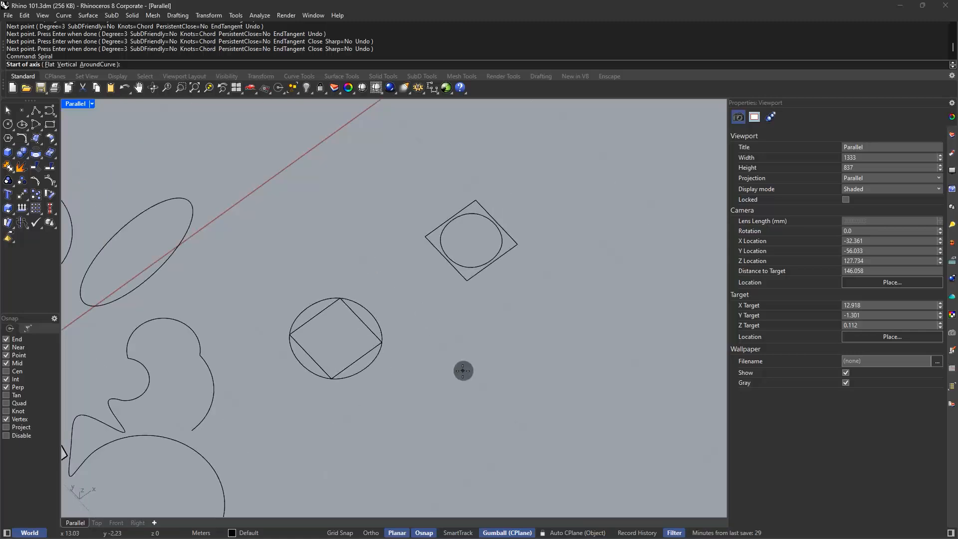
{"action": "left_click", "coordinate": [463, 371]}
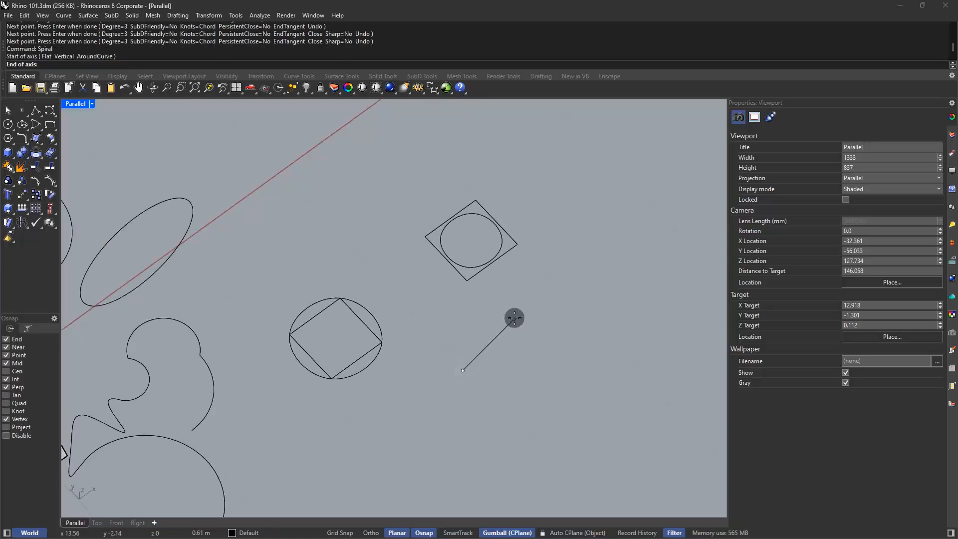
{"action": "key", "text": "F8"}
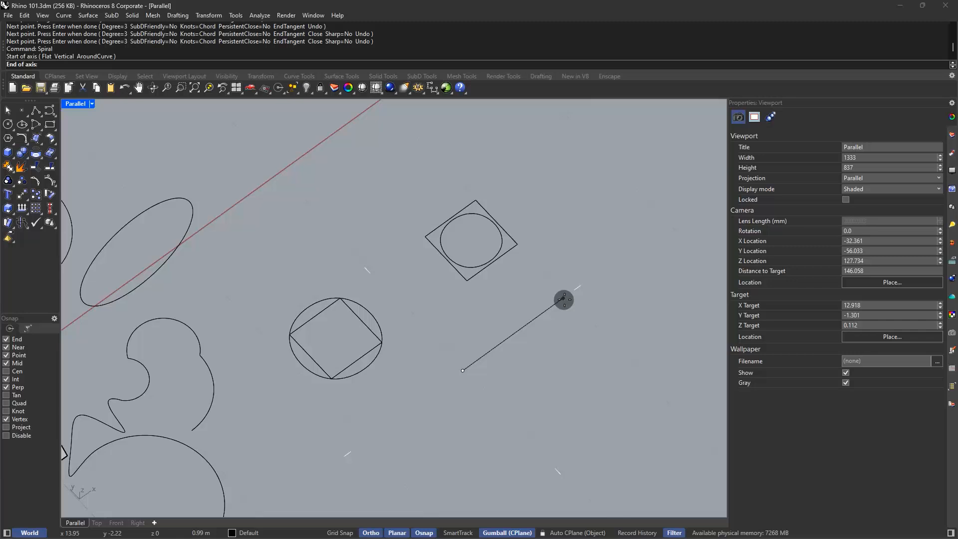
{"action": "left_click", "coordinate": [564, 299]}
{"action": "key", "text": "F8"}
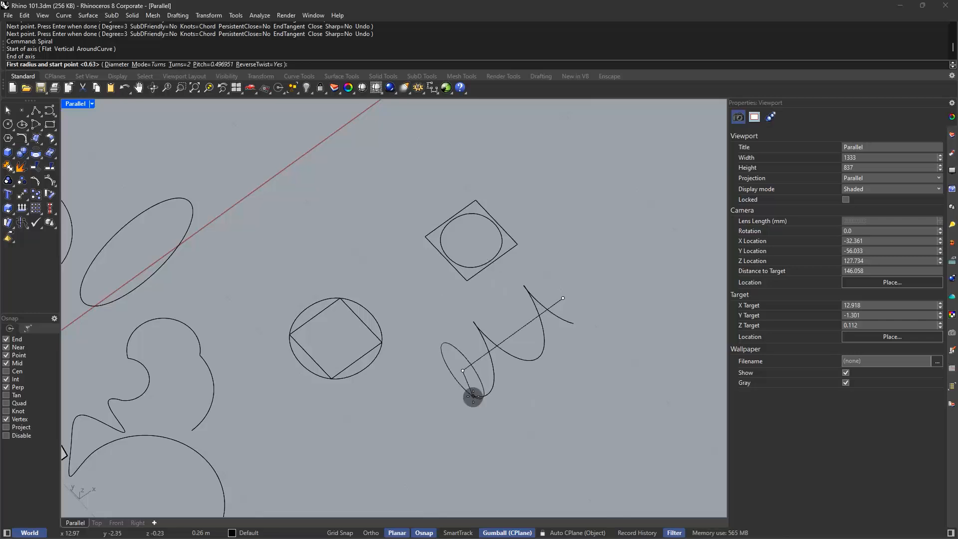
{"action": "left_click", "coordinate": [473, 397]}
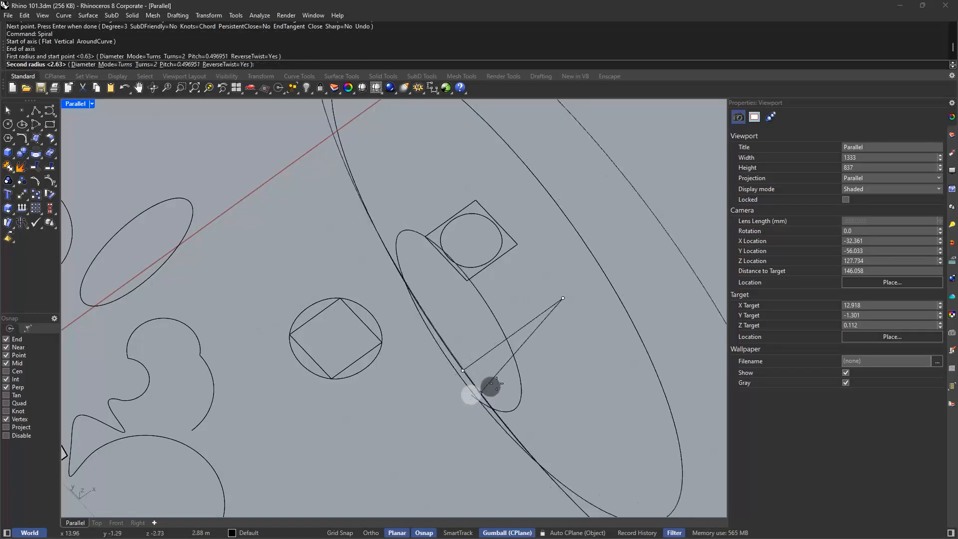
{"action": "scroll", "coordinate": [566, 306], "scroll_direction": "up", "scroll_amount": 2}
{"action": "scroll", "coordinate": [567, 307], "scroll_direction": "up", "scroll_amount": 3}
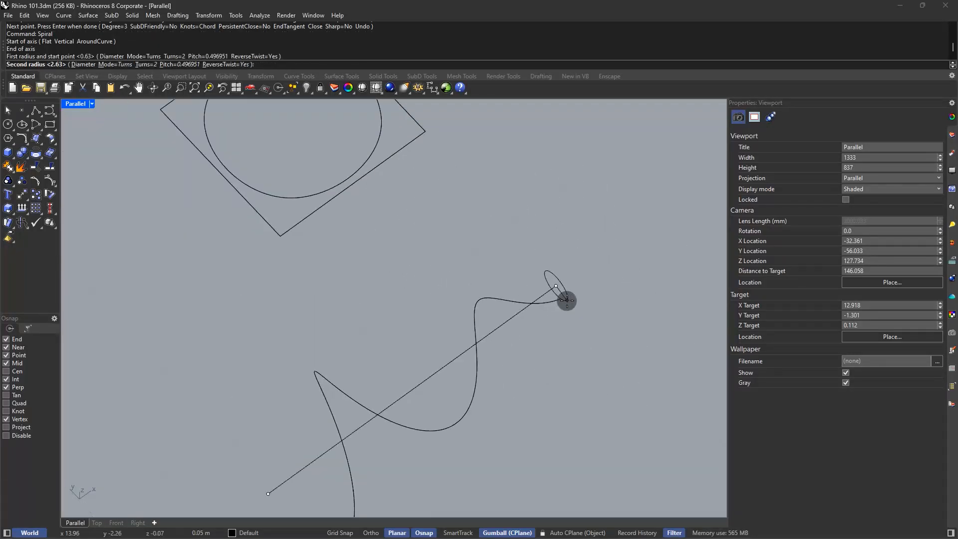
{"action": "left_click", "coordinate": [567, 300]}
{"action": "mouse_move", "coordinate": [435, 376]}
{"action": "right_mouse_down"}
{"action": "mouse_move", "coordinate": [506, 274]}
{"action": "mouse_move", "coordinate": [413, 348]}
{"action": "mouse_move", "coordinate": [377, 351]}
{"action": "right_mouse_up"}
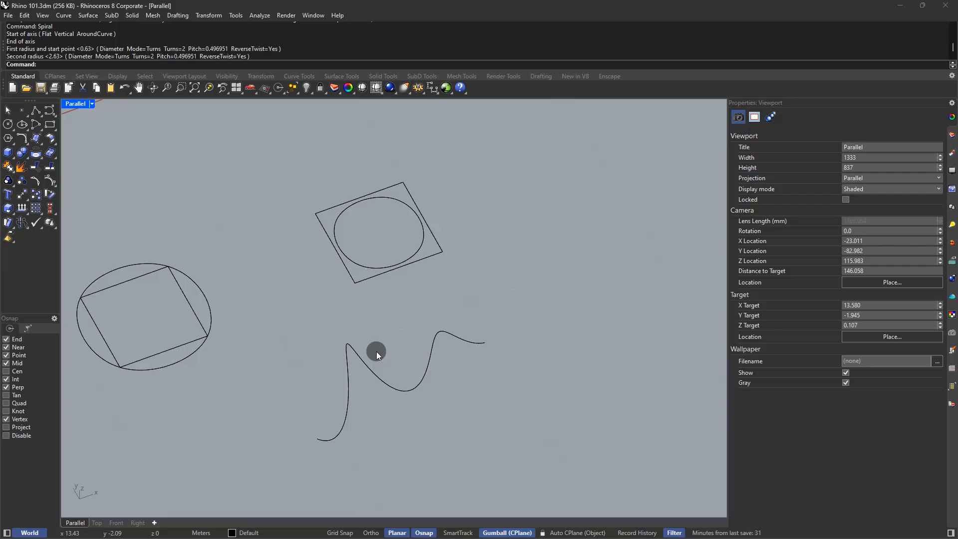
Draw a vertical 3-turn helix with a 0.2 m radius and about 0.65 m height beside the spiral.
{"action": "type", "text": "helix"}
{"action": "key", "text": "Return"}
{"action": "scroll", "coordinate": [390, 337], "scroll_direction": "down", "scroll_amount": 2}
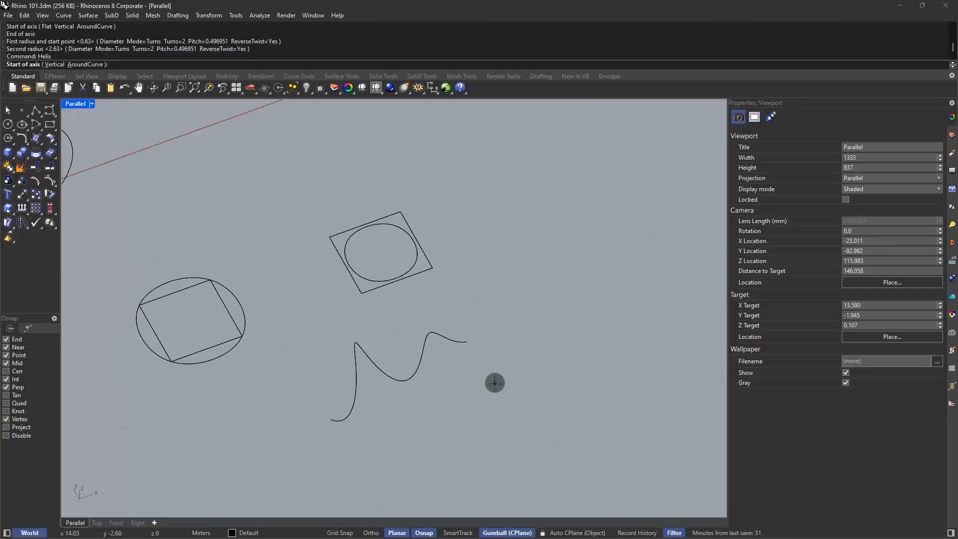
{"action": "left_click", "coordinate": [495, 382]}
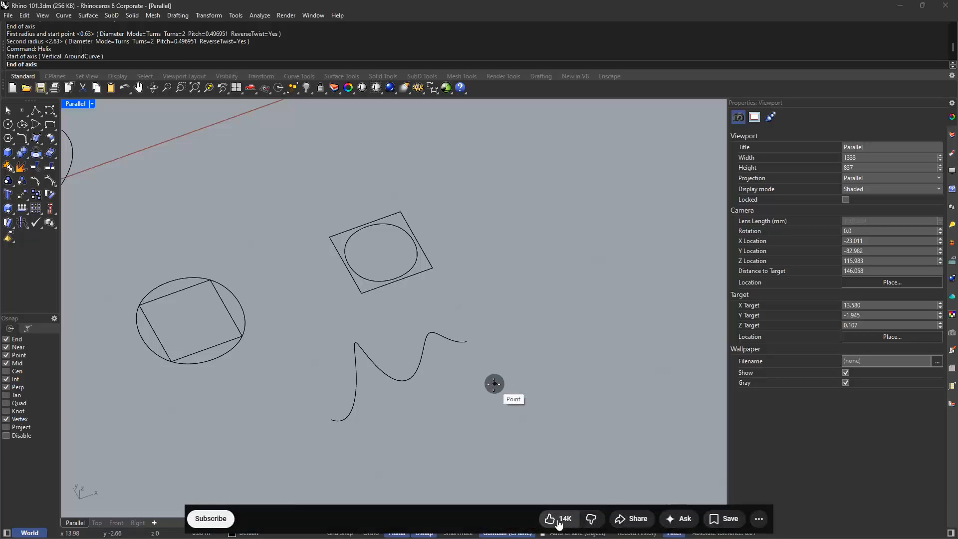
{"action": "left_click", "coordinate": [495, 384], "text": "ctrl"}
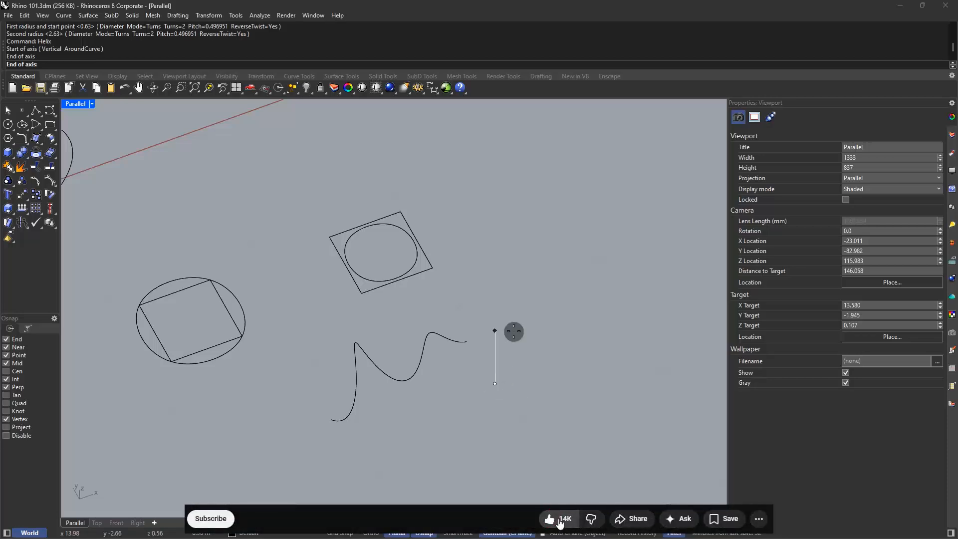
{"action": "left_click", "coordinate": [221, 523]}
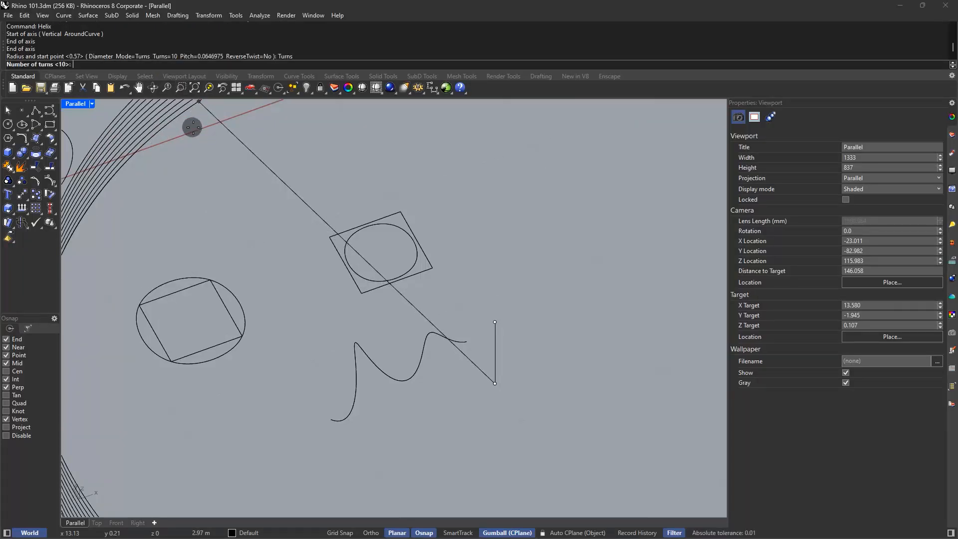
{"action": "type", "text": "3"}
{"action": "key", "text": "Return"}
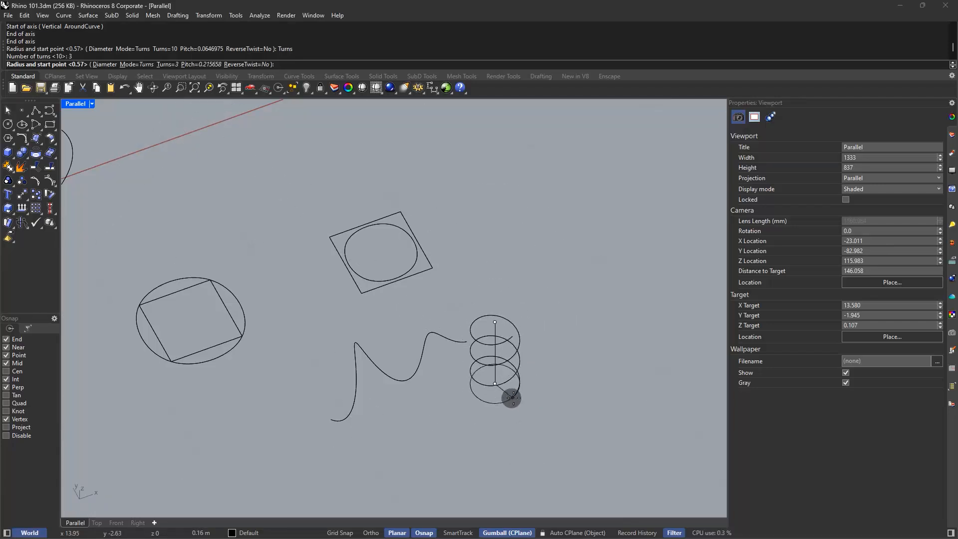
{"action": "type", "text": "0.2"}
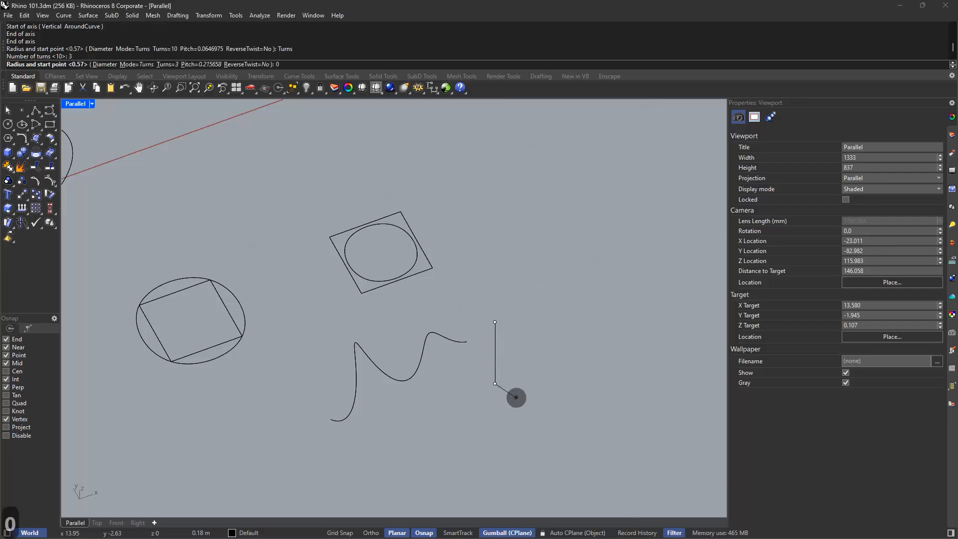
{"action": "key", "text": "shift"}
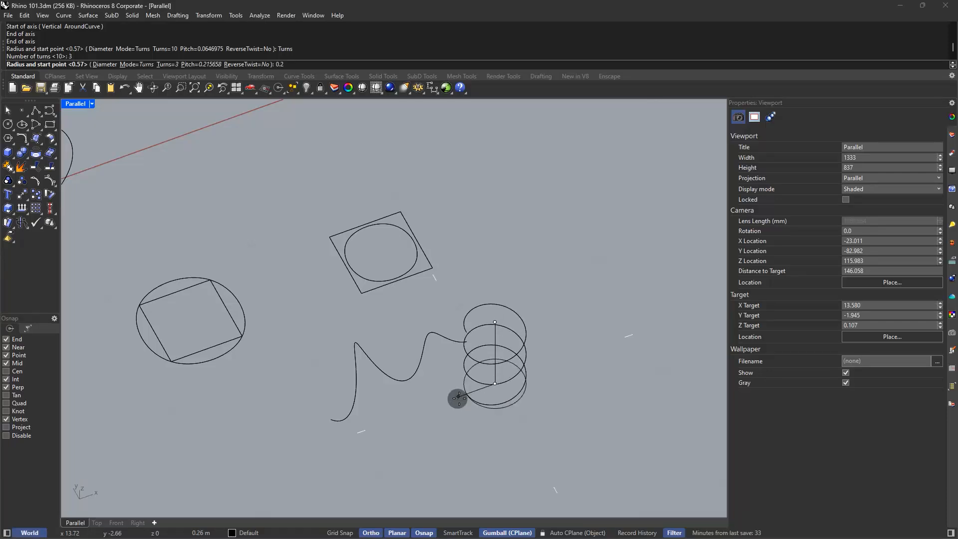
{"action": "key", "text": "Return"}
Rotate the spiral by 90 degrees so it stands upright next to the helix.
{"action": "left_click", "coordinate": [419, 368]}
{"action": "mouse_move", "coordinate": [414, 403]}
{"action": "right_mouse_down"}
{"action": "mouse_move", "coordinate": [438, 421]}
{"action": "mouse_move", "coordinate": [394, 391]}
{"action": "right_mouse_up"}
{"action": "left_click", "coordinate": [393, 392]}
{"action": "type", "text": "90"}
{"action": "key", "text": "Return"}
{"action": "right_click_drag", "start_coordinate": [441, 304], "coordinate": [405, 420]}
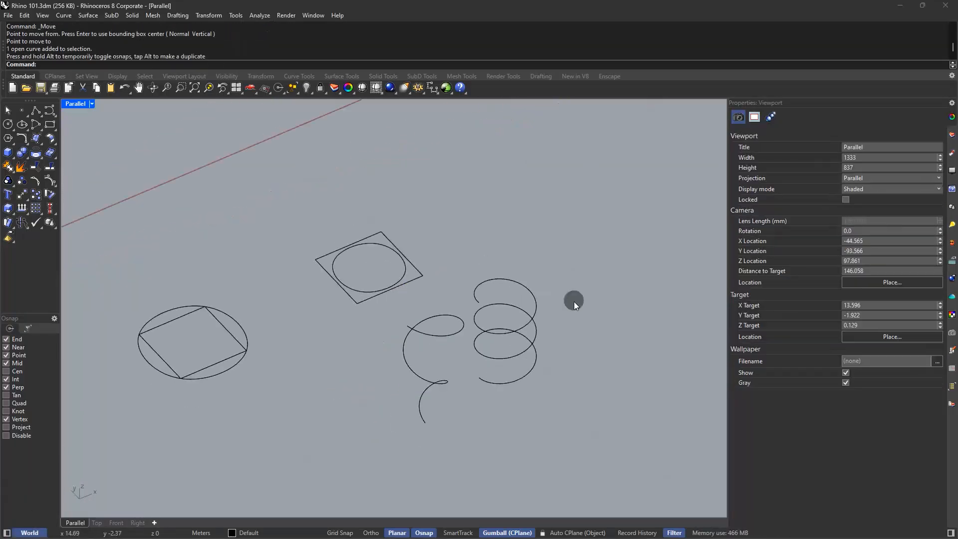